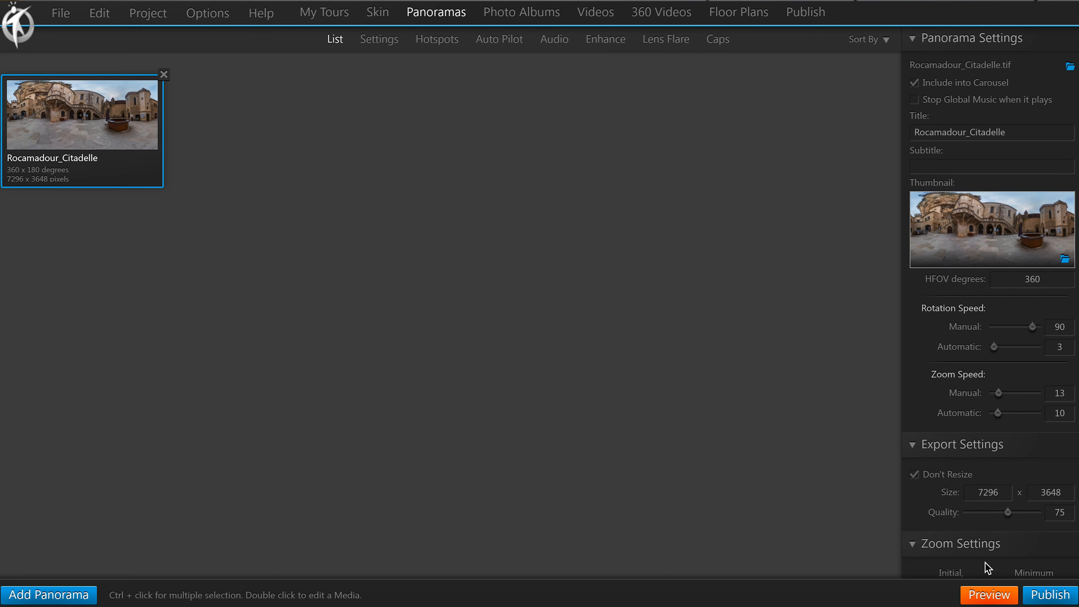
Preview the tour, look around the courtyard panorama and check the settings menu and panorama list.
{"action": "left_click", "coordinate": [988, 596]}
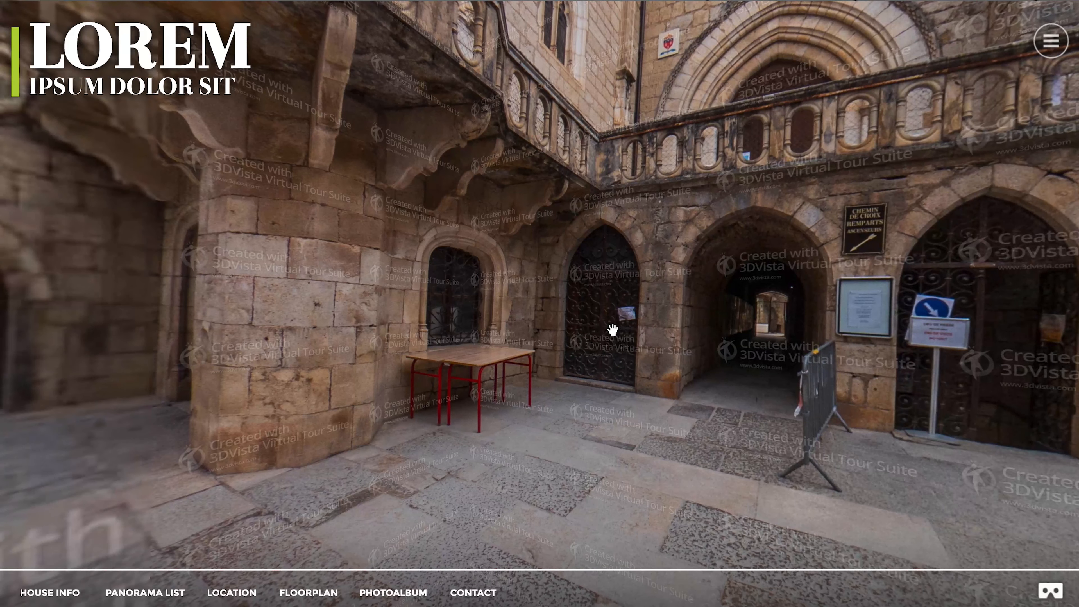
{"action": "left_click_drag", "start_coordinate": [356, 310], "coordinate": [608, 315]}
{"action": "left_click_drag", "start_coordinate": [489, 317], "coordinate": [629, 304]}
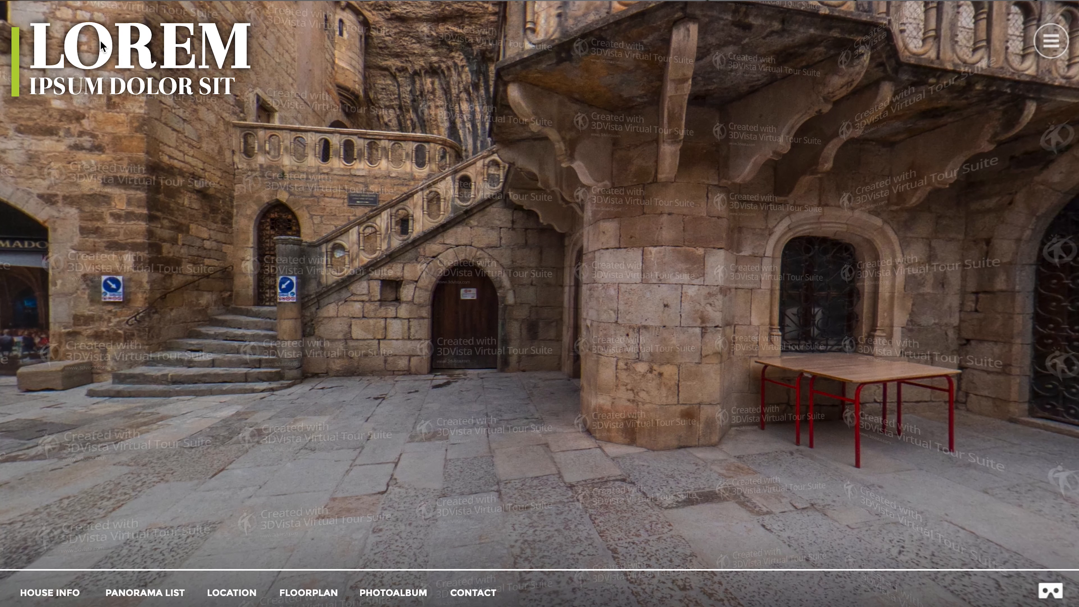
{"action": "left_click", "coordinate": [1050, 42]}
{"action": "left_click", "coordinate": [1050, 41]}
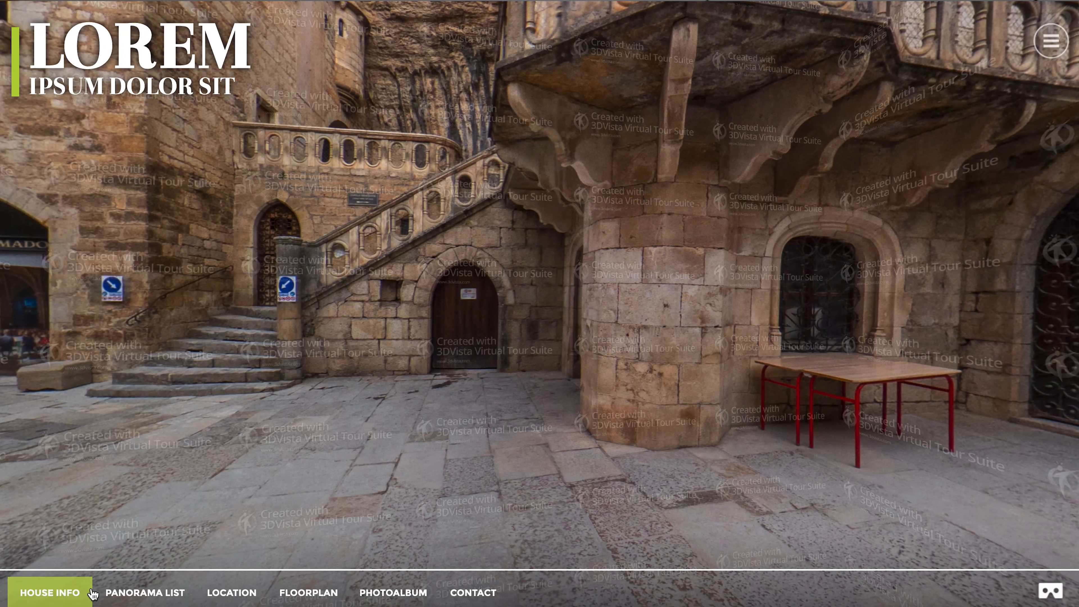
{"action": "left_click", "coordinate": [140, 593]}
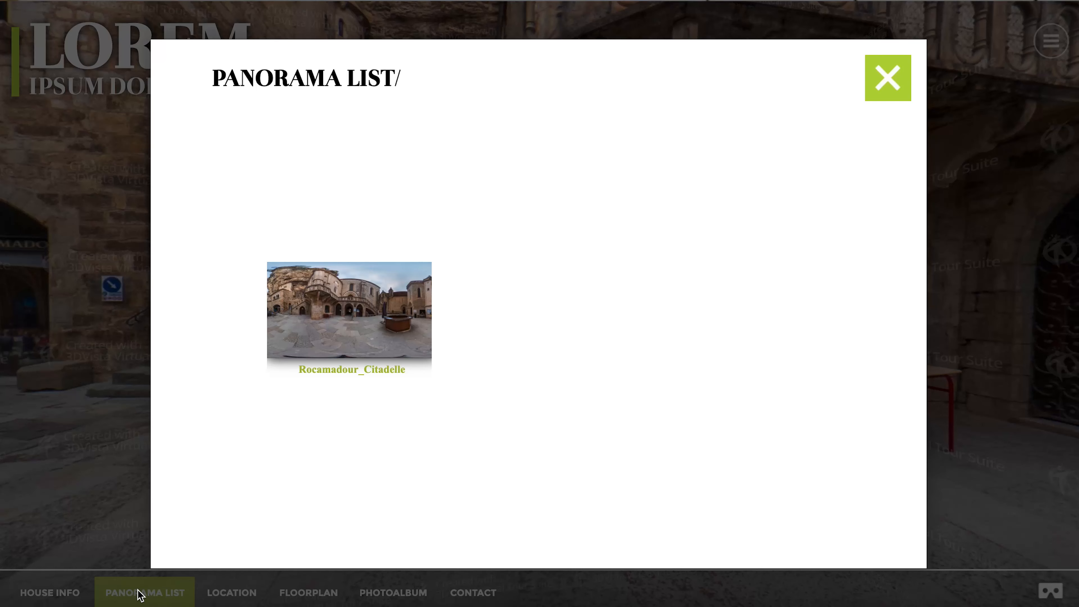
{"action": "left_click", "coordinate": [910, 79]}
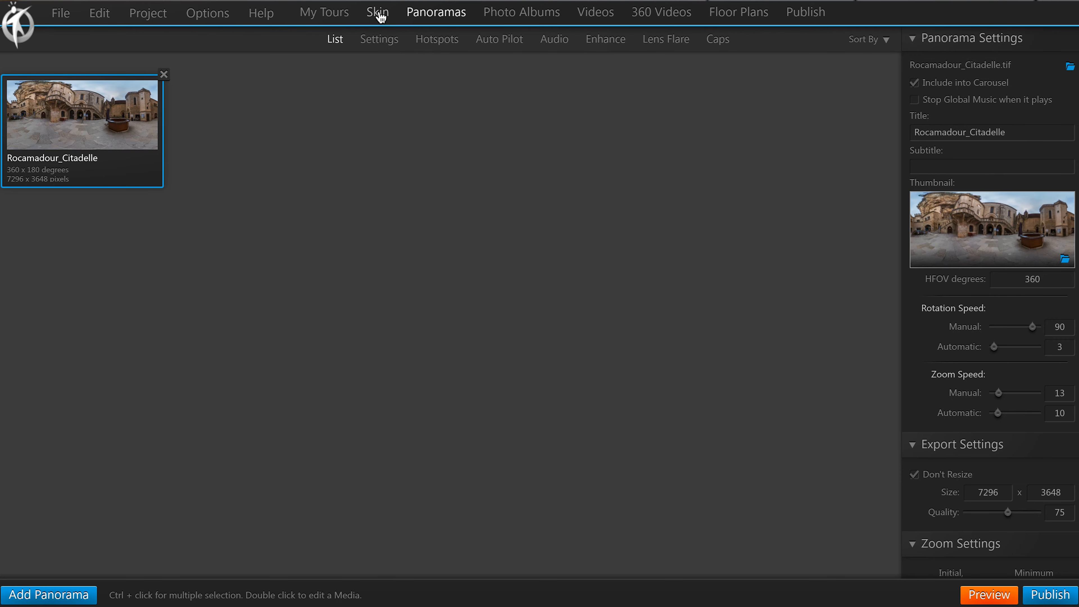
Replace the skin's LOREM title with "Rocamadour" and check it in the tour preview.
{"action": "left_click", "coordinate": [378, 11]}
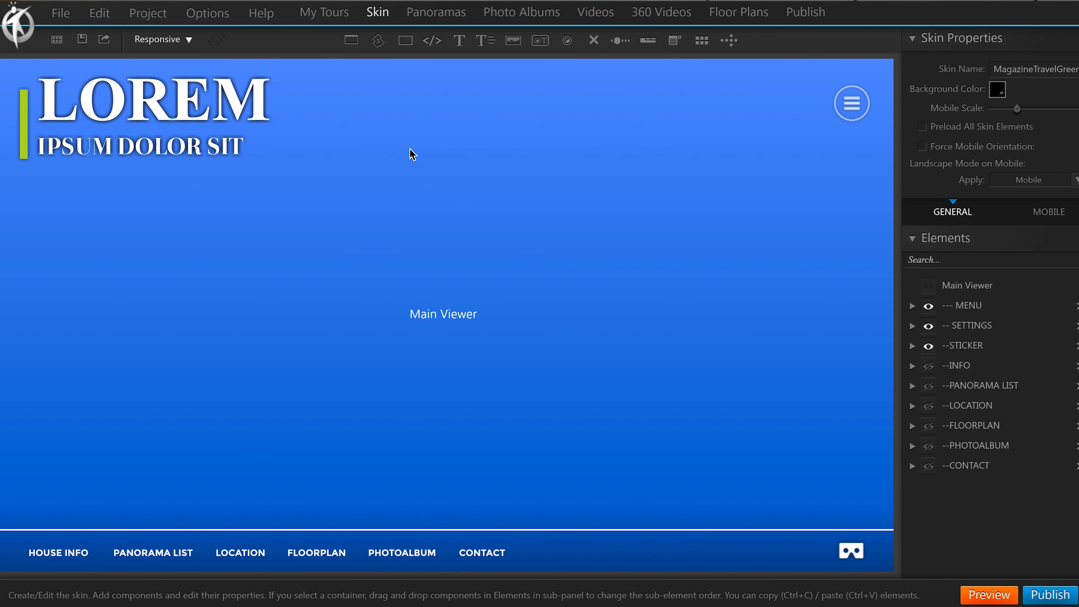
{"action": "left_click", "coordinate": [217, 73]}
{"action": "scroll", "coordinate": [1077, 480], "scroll_direction": "down", "scroll_amount": 1}
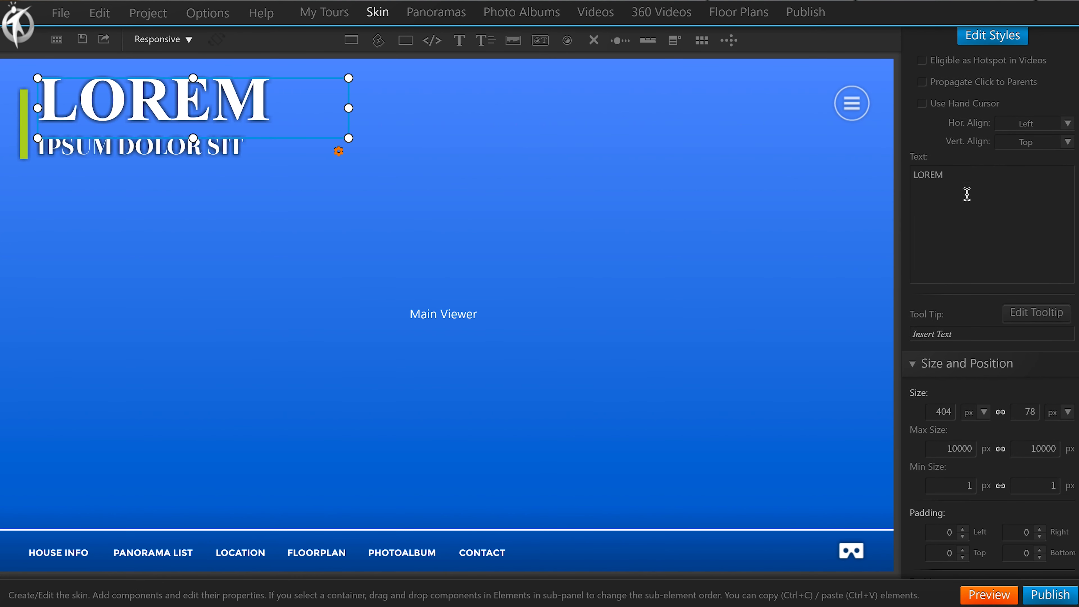
{"action": "left_click_drag", "start_coordinate": [947, 176], "coordinate": [904, 186]}
{"action": "type", "text": "Roca"}
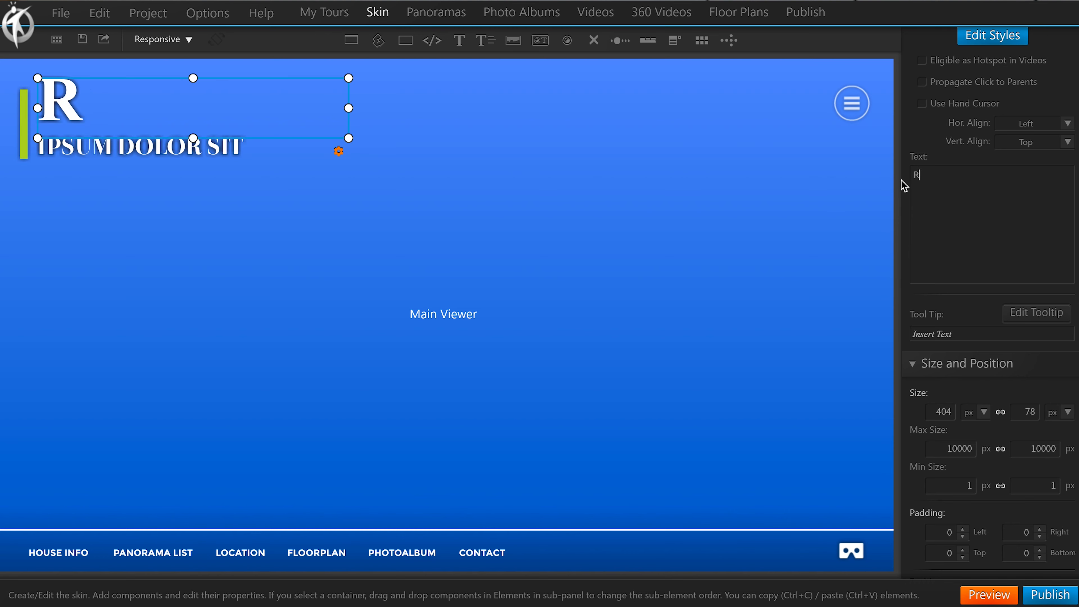
{"action": "type", "text": "madour"}
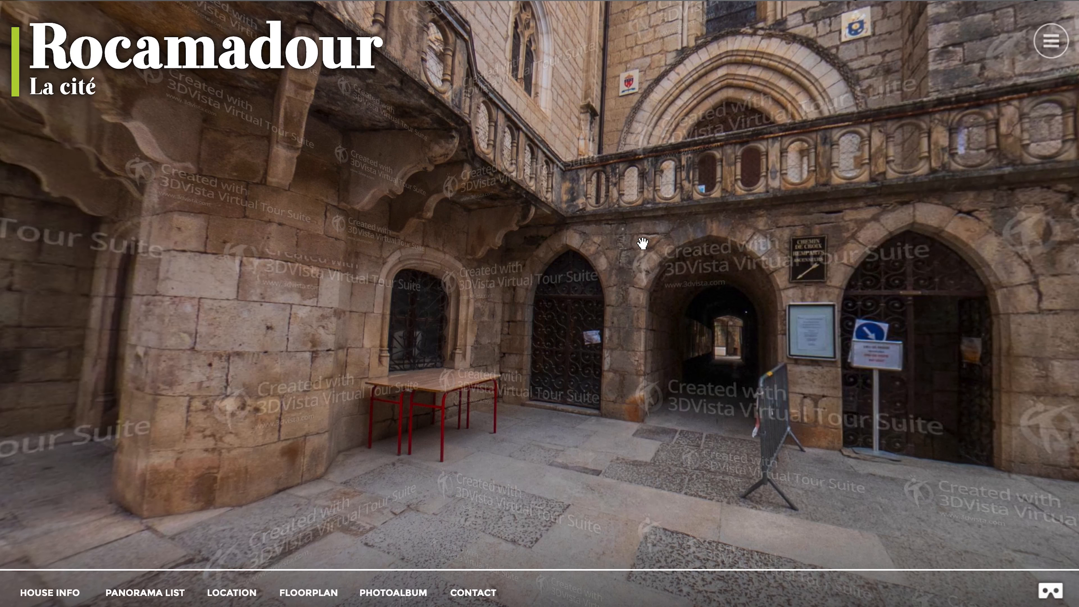
{"action": "left_click_drag", "start_coordinate": [688, 238], "coordinate": [564, 229]}
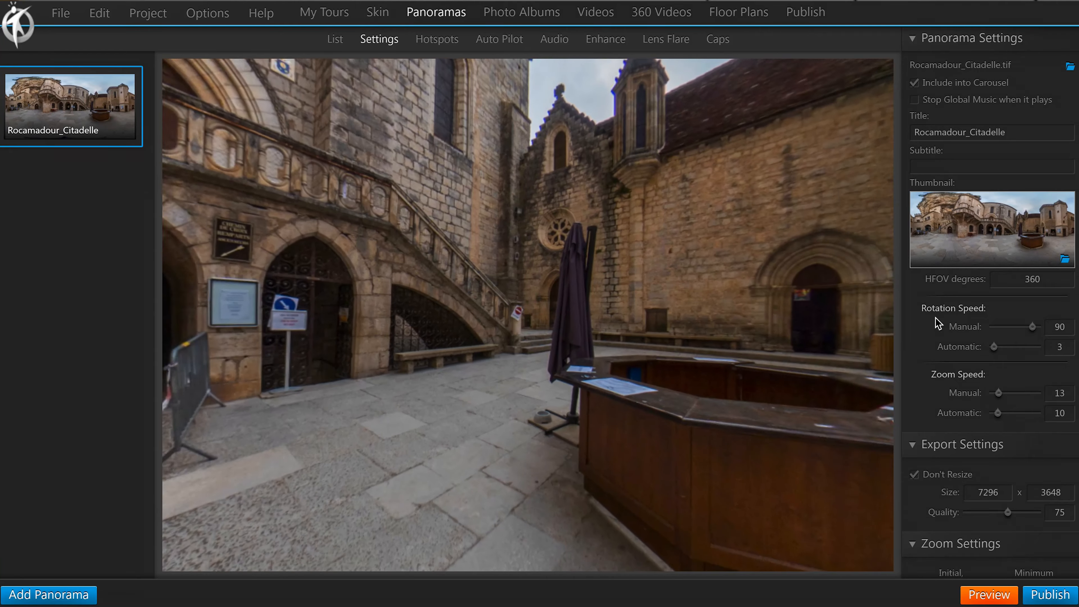
Set the Rocamadour_Citadelle panorama's initial view to face the stone staircase and arched wooden door.
{"action": "left_click_drag", "start_coordinate": [739, 306], "coordinate": [718, 290]}
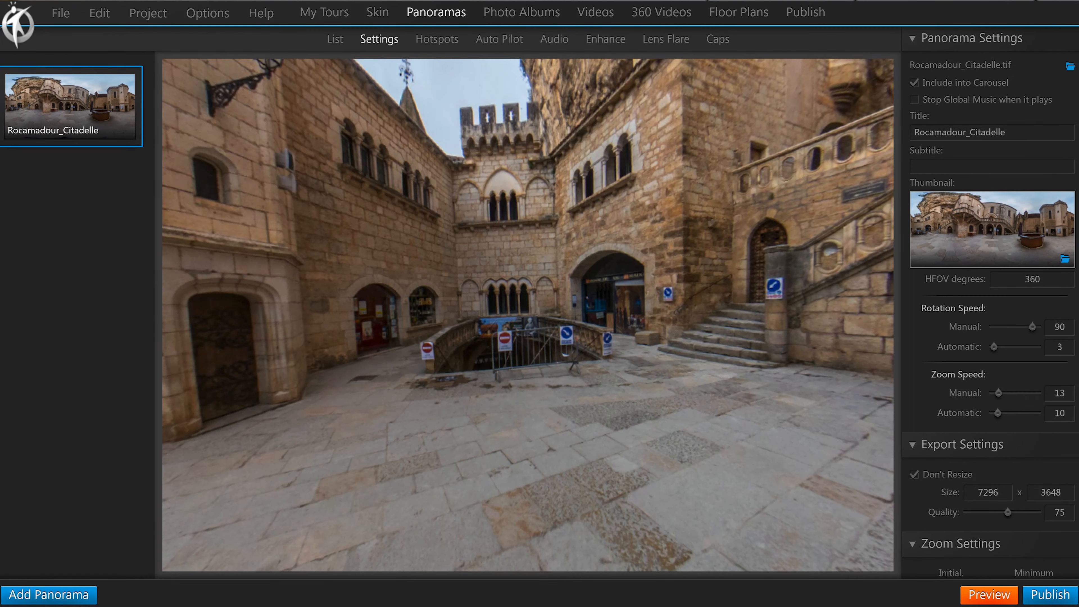
{"action": "left_click_drag", "start_coordinate": [1078, 310], "coordinate": [1078, 541]}
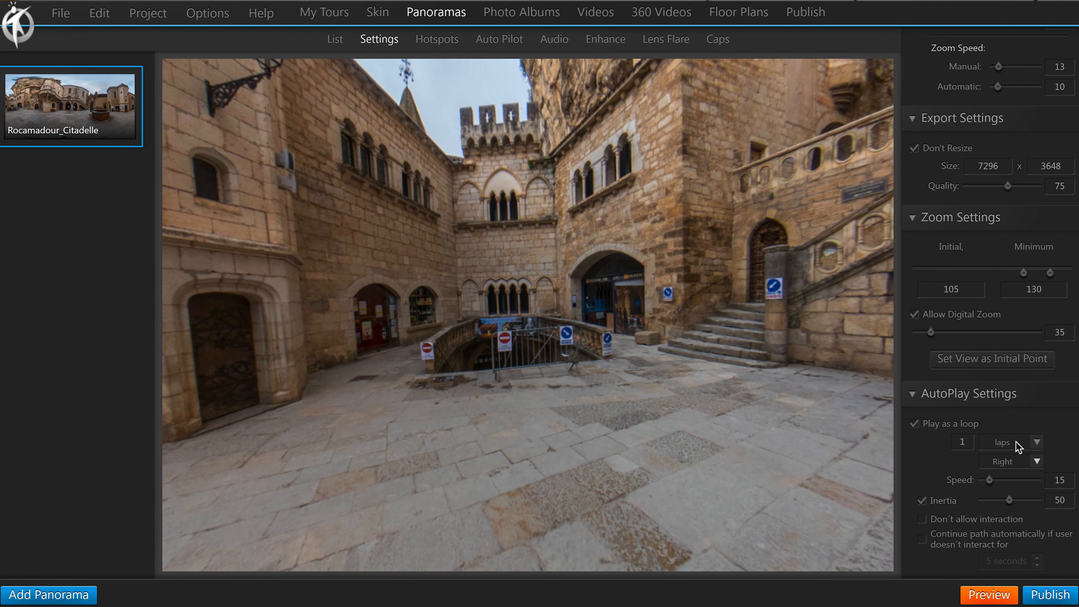
{"action": "left_click", "coordinate": [983, 365]}
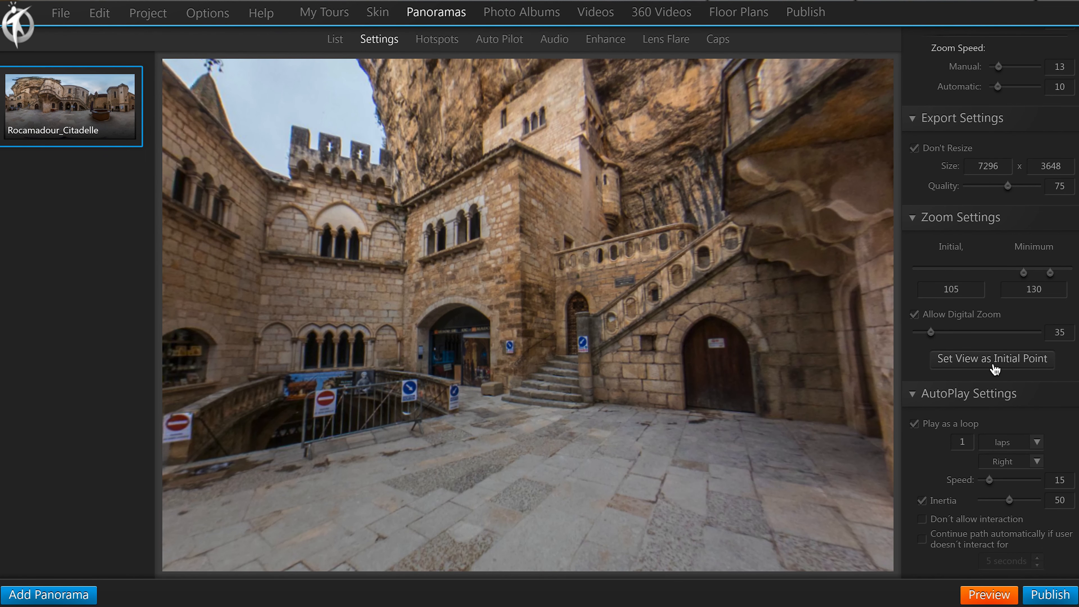
{"action": "left_click", "coordinate": [993, 365]}
Add the Rocamadour_PetiteChapelle panorama to the tour.
{"action": "left_click", "coordinate": [38, 595]}
{"action": "left_click", "coordinate": [637, 323]}
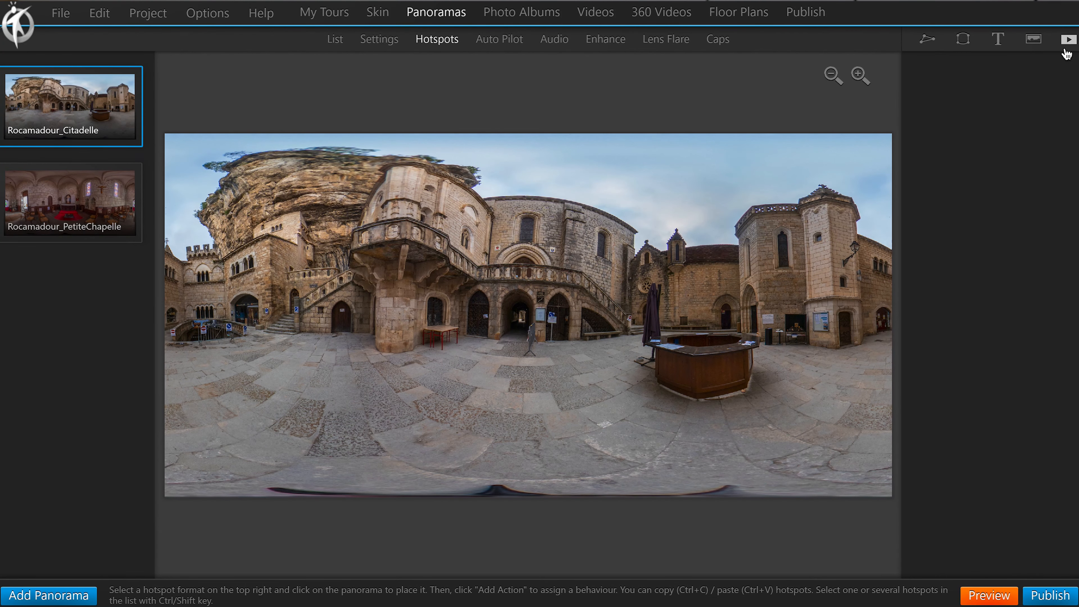
Place an Arrow 08a image hotspot over the chapel doorway behind the wooden counter in the Rocamadour_Citadelle panorama.
{"action": "left_click", "coordinate": [1035, 42]}
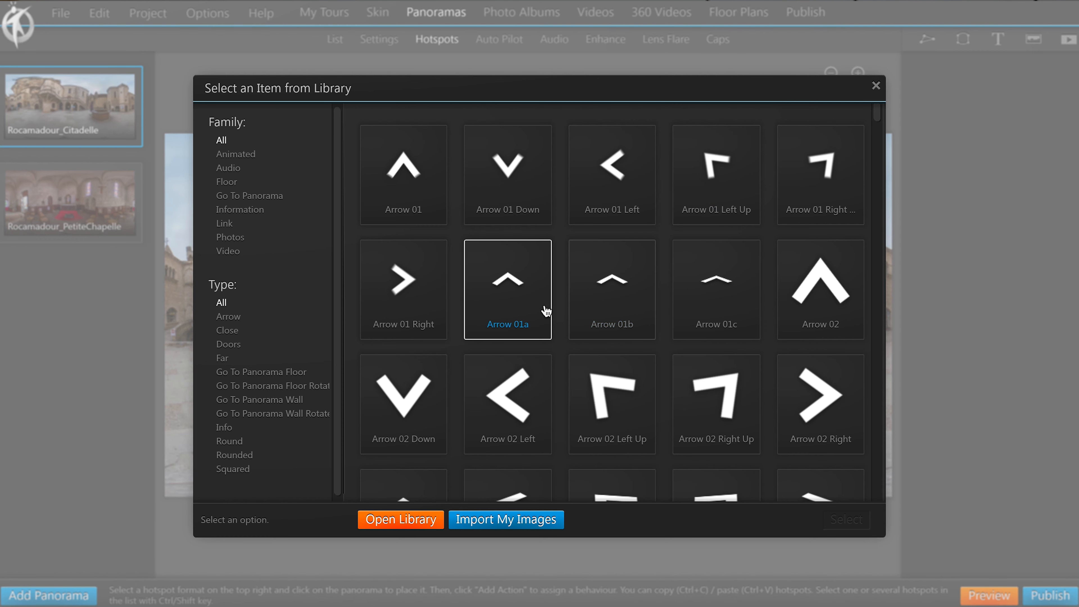
{"action": "left_click_drag", "start_coordinate": [879, 120], "coordinate": [875, 201]}
{"action": "left_click", "coordinate": [825, 296]}
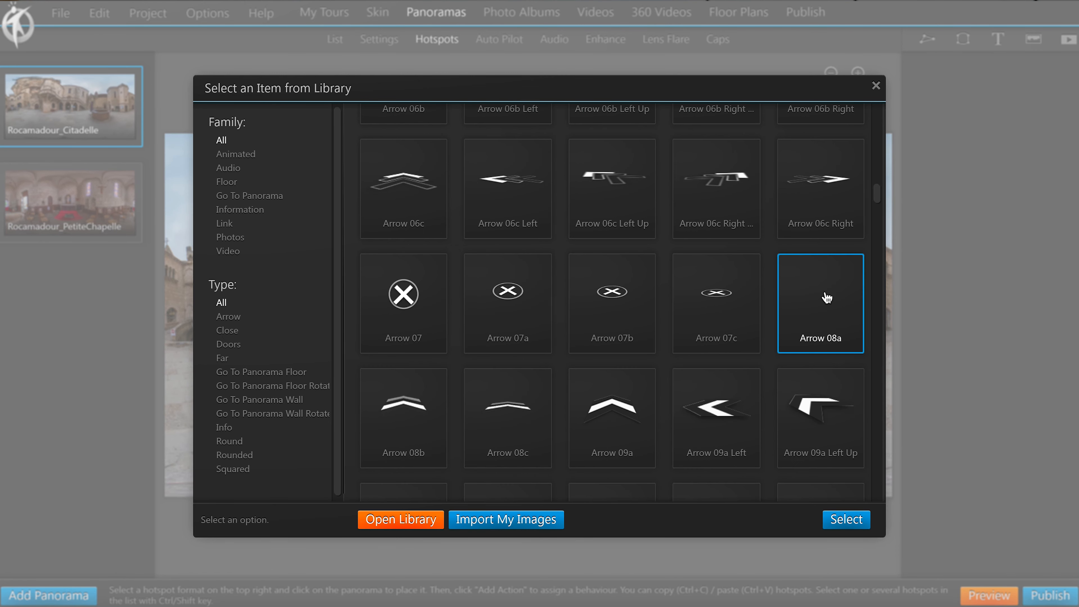
{"action": "left_click", "coordinate": [845, 521]}
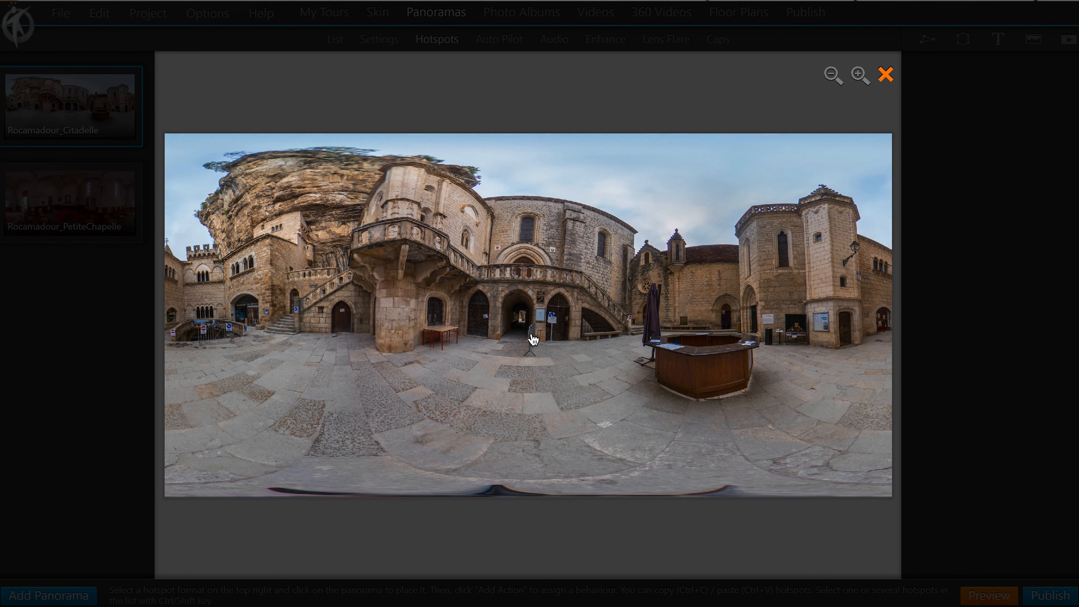
{"action": "left_click", "coordinate": [726, 326]}
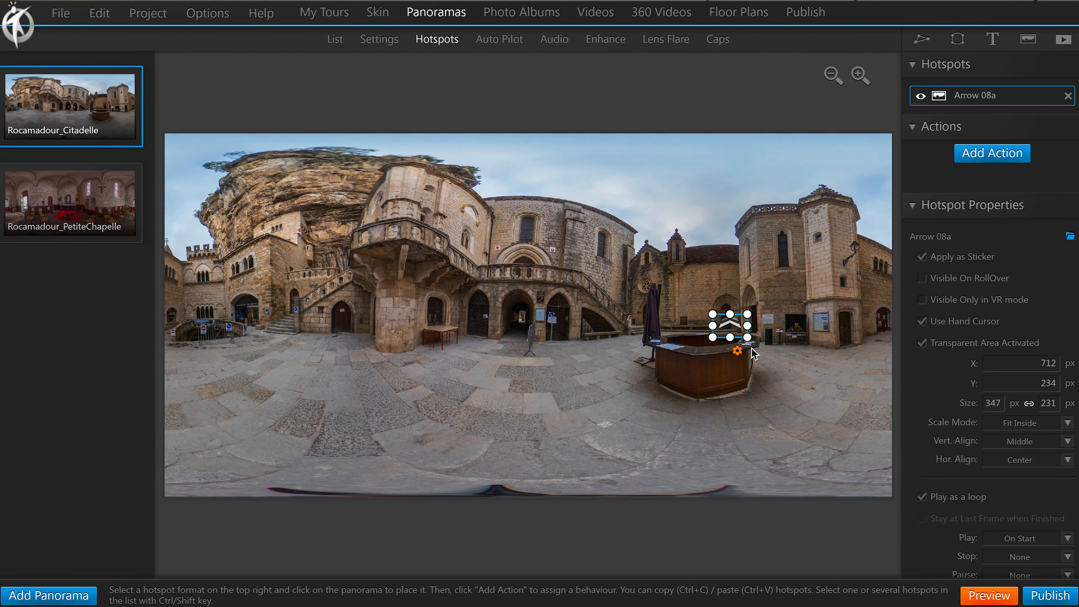
Give the arrow hotspot an Open Panorama action leading to Rocamadour_PetiteChapelle in the Main Viewer with Smart Entry View (dynamic).
{"action": "left_click", "coordinate": [994, 157]}
{"action": "left_click", "coordinate": [278, 198]}
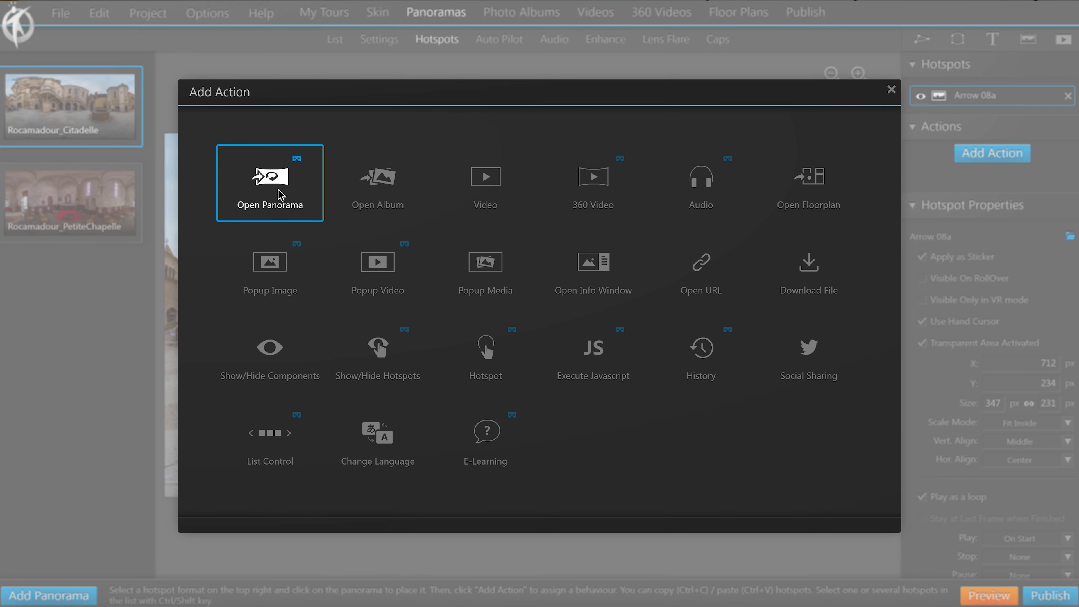
{"action": "left_click", "coordinate": [302, 175]}
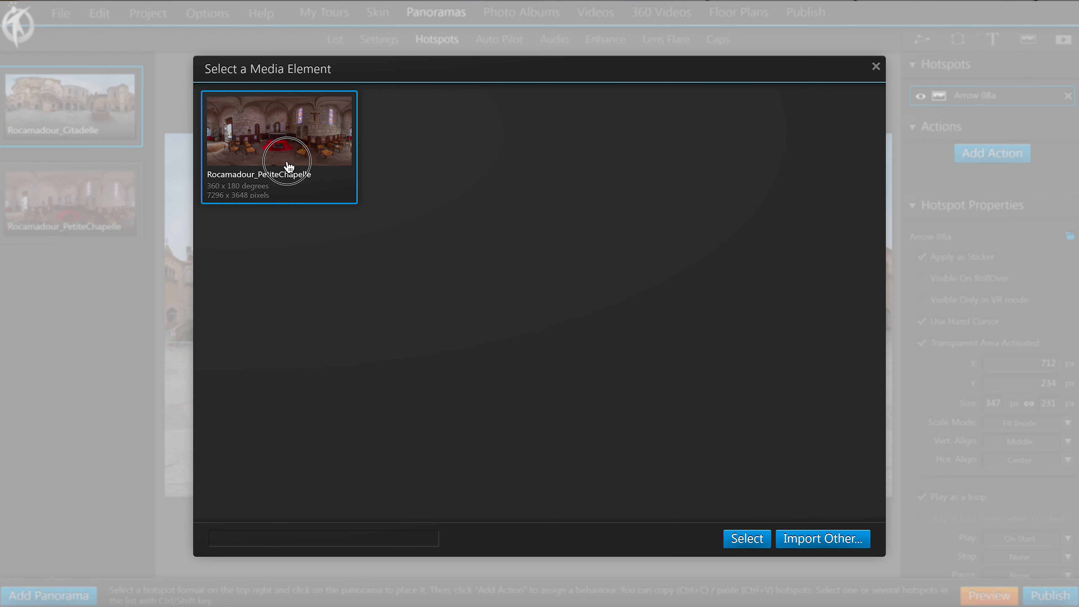
{"action": "left_click", "coordinate": [748, 540]}
{"action": "left_click", "coordinate": [745, 402]}
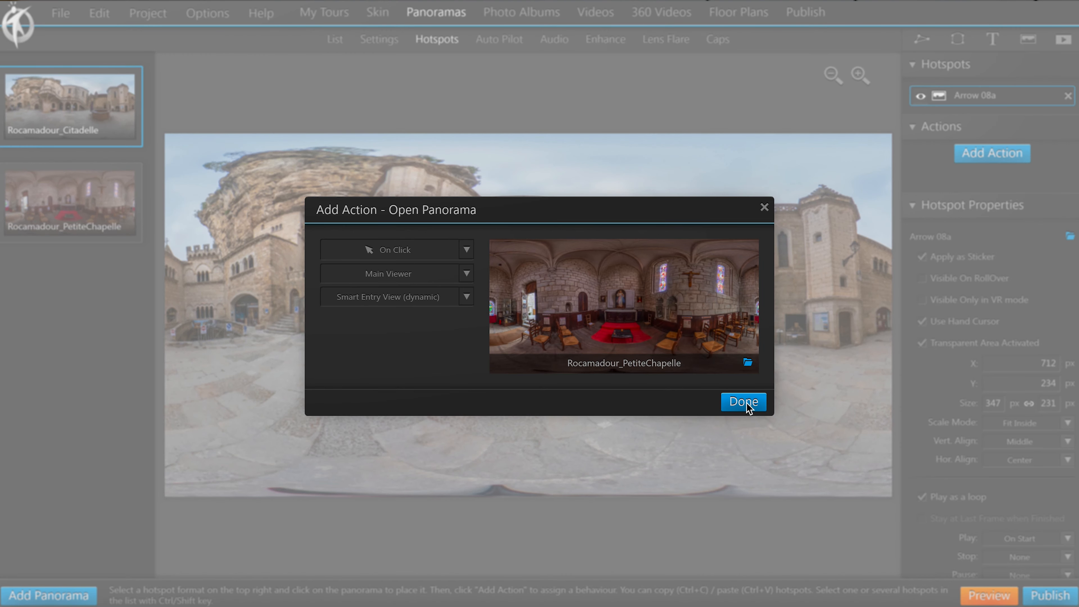
Create an Auto Pilot path with waypoints near the stone staircase, at the central archway and at the doorway behind the counter.
{"action": "left_click", "coordinate": [499, 39]}
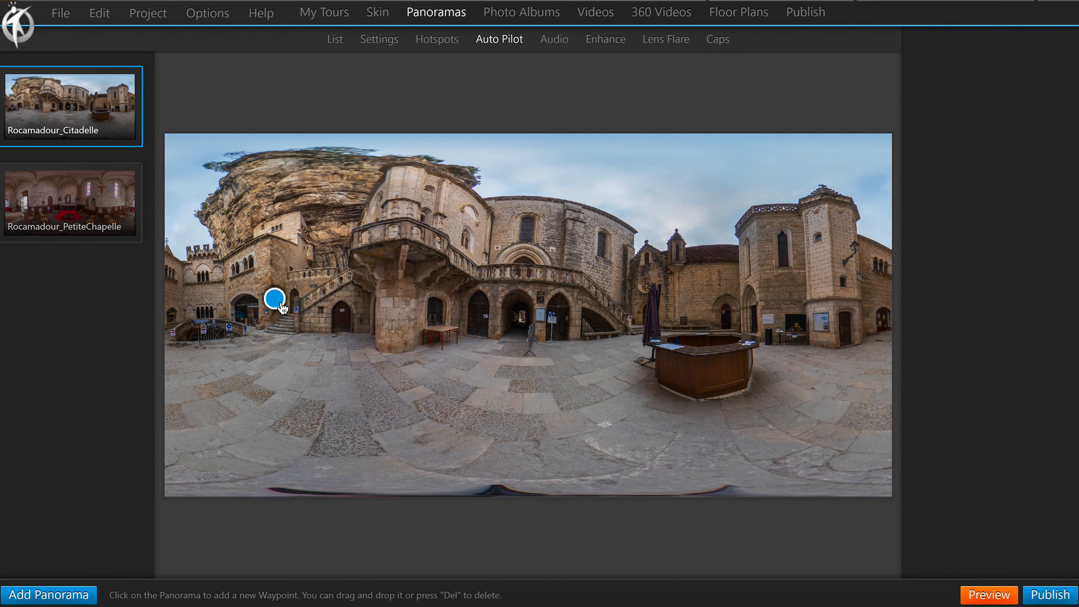
{"action": "left_click", "coordinate": [516, 313]}
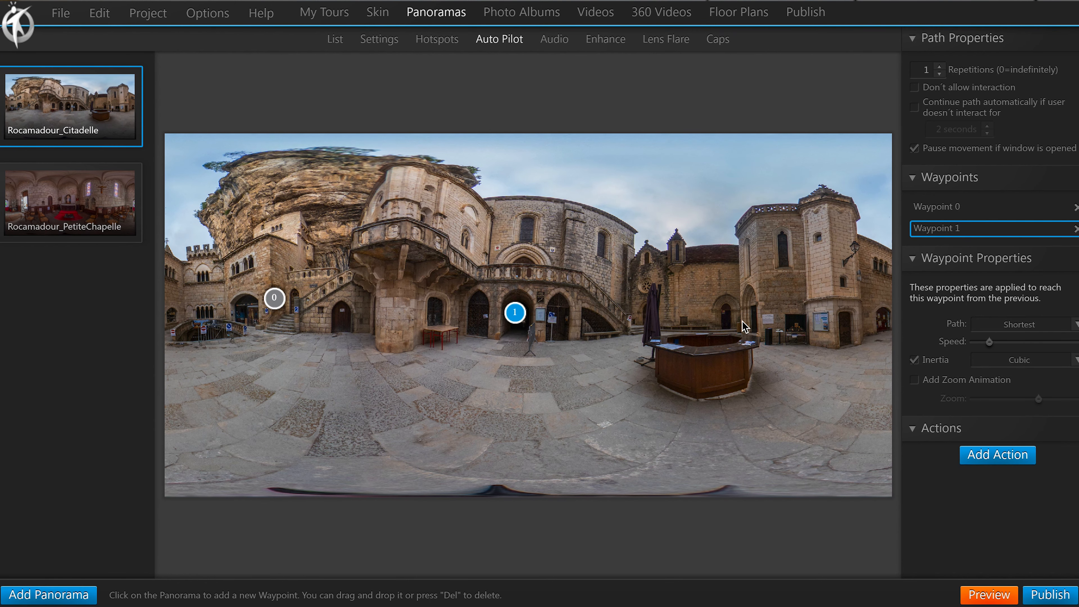
{"action": "left_click", "coordinate": [728, 322]}
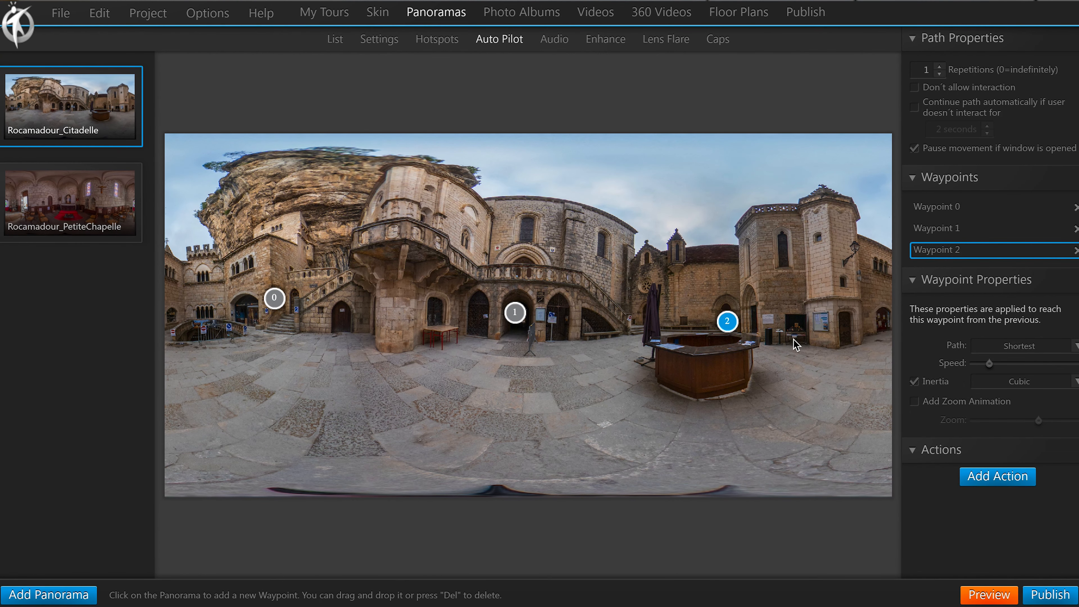
Look through the audio, image enhancement, lens flare and cap options for the Rocamadour_Citadelle panorama.
{"action": "left_click", "coordinate": [554, 42]}
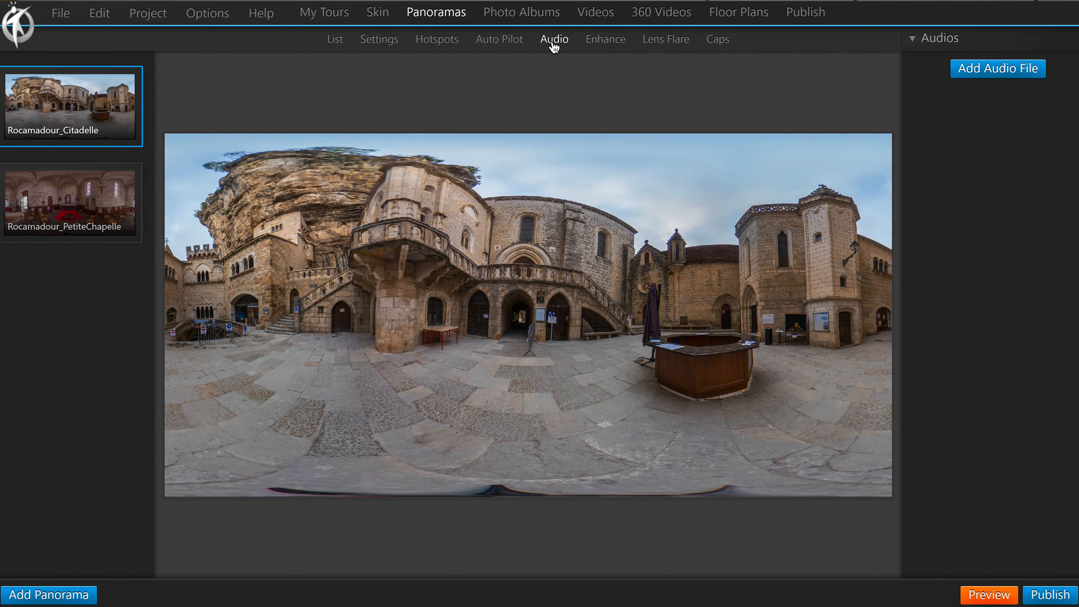
{"action": "left_click", "coordinate": [609, 40]}
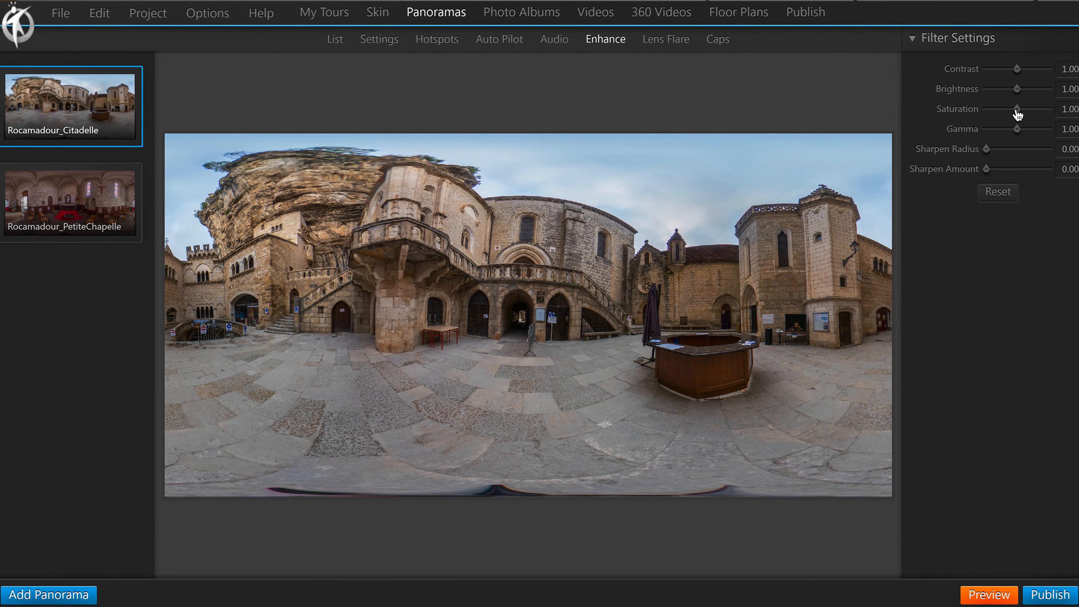
{"action": "left_click", "coordinate": [673, 41]}
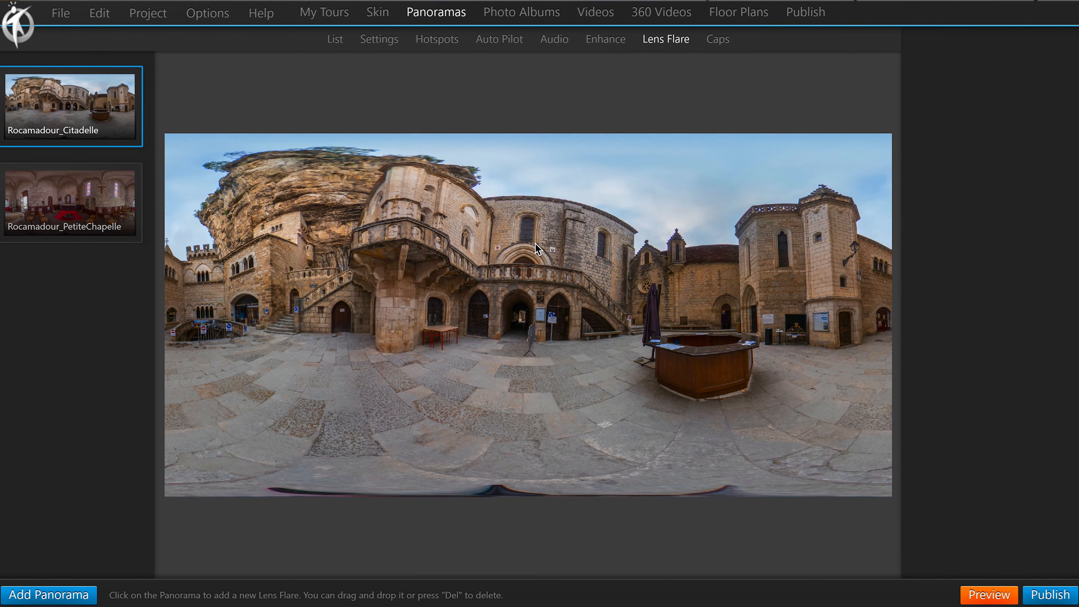
{"action": "left_click", "coordinate": [717, 39]}
{"action": "left_click", "coordinate": [997, 72]}
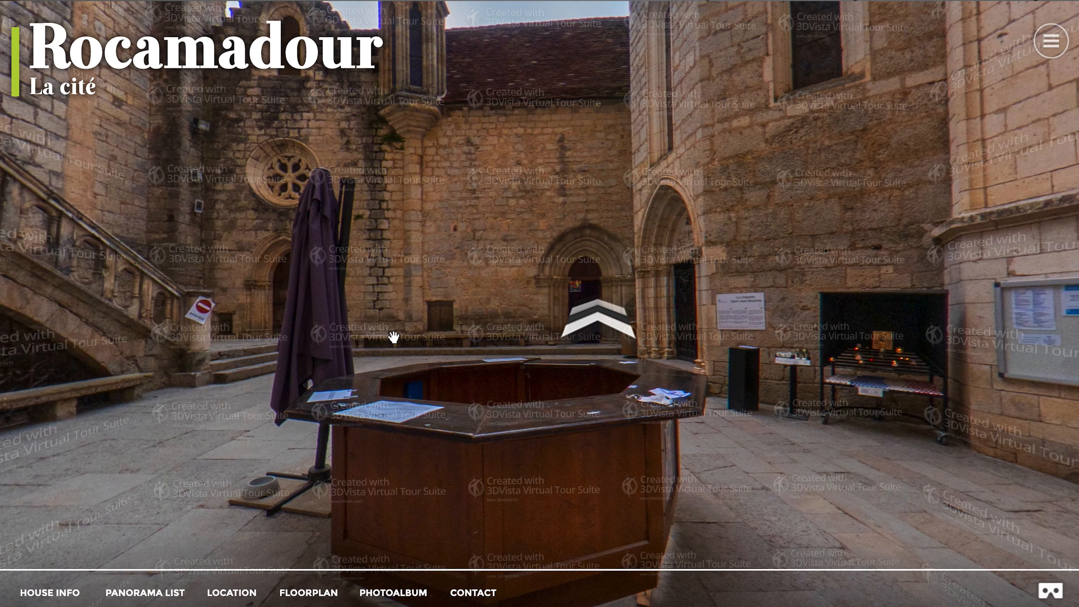
Test the arrow hotspot in the preview, look around the chapel and pick a panorama from the panorama list.
{"action": "left_click", "coordinate": [599, 331]}
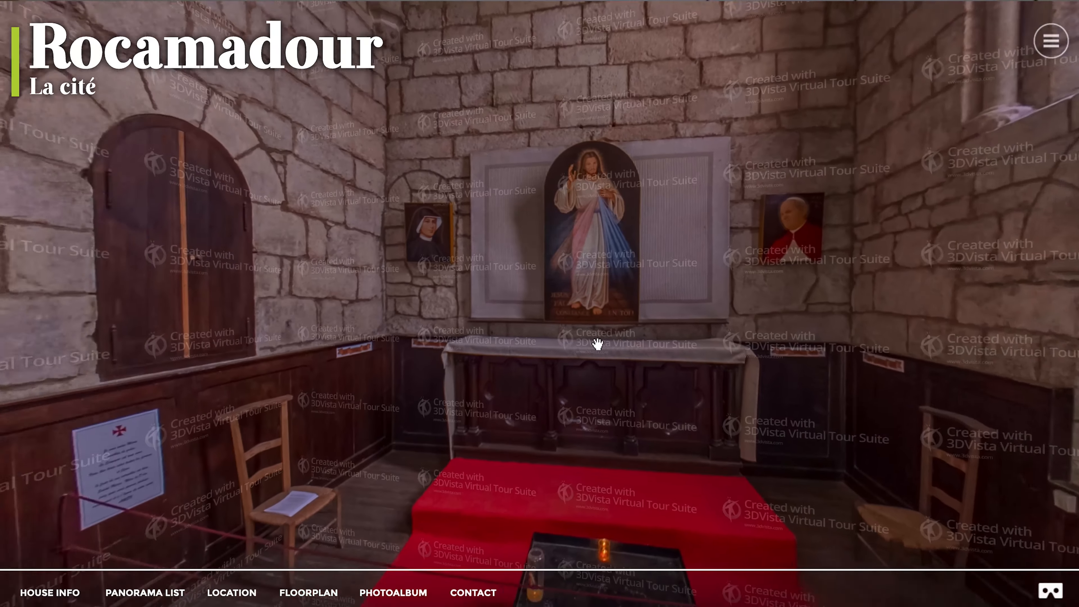
{"action": "left_click_drag", "start_coordinate": [599, 344], "coordinate": [397, 381]}
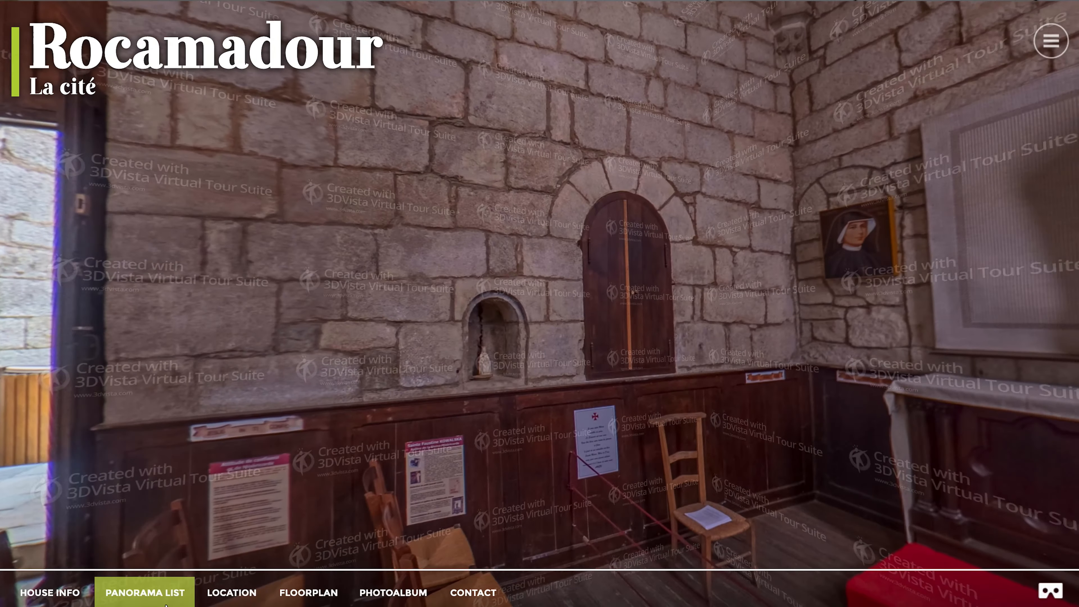
{"action": "left_click", "coordinate": [168, 597]}
{"action": "left_click", "coordinate": [367, 325]}
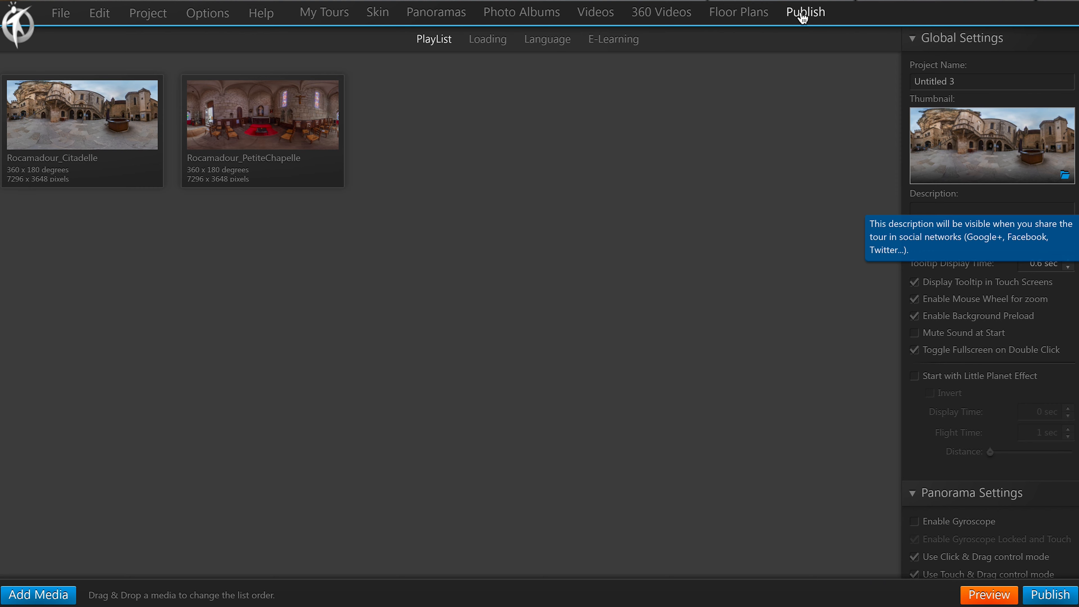
Open the publishing options for the tour.
{"action": "left_click", "coordinate": [1048, 594]}
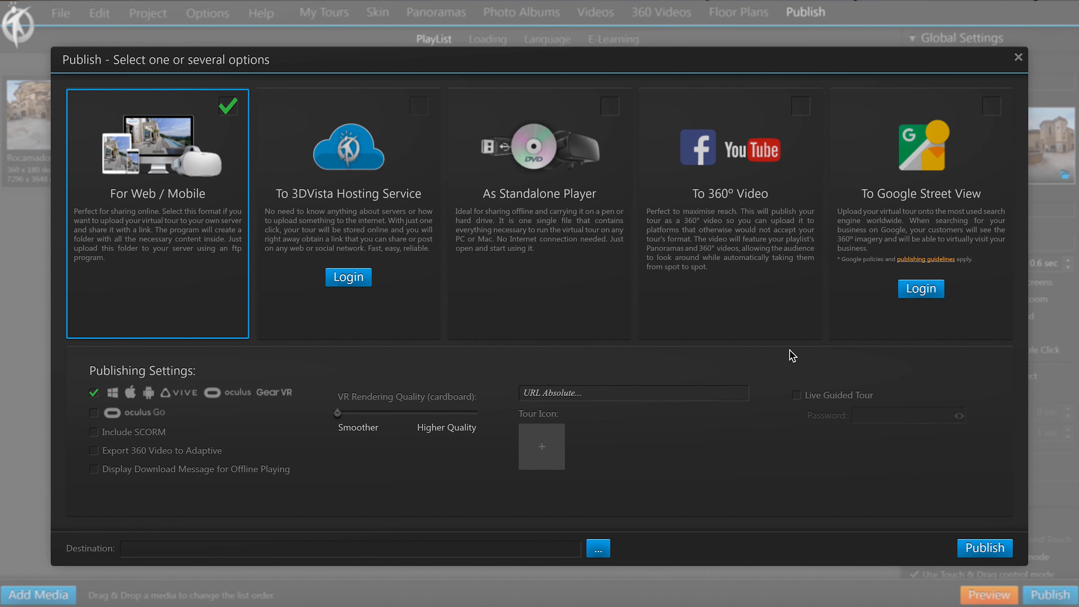
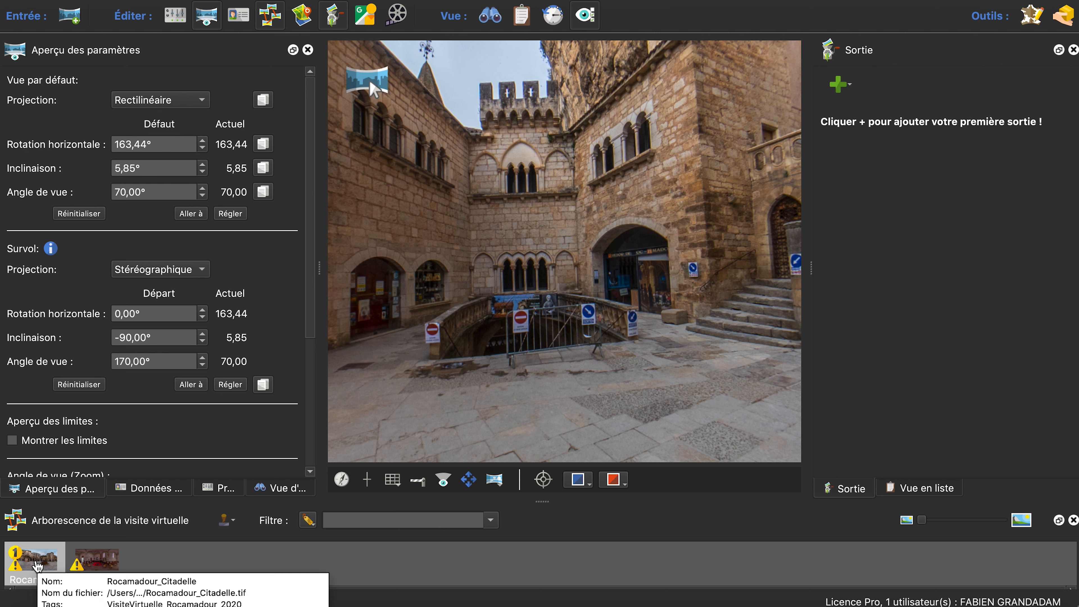
Switch to Pano2VR and examine the chapel panorama's user data, returning to the viewing parameters.
{"action": "left_click", "coordinate": [106, 560]}
{"action": "left_click", "coordinate": [163, 493]}
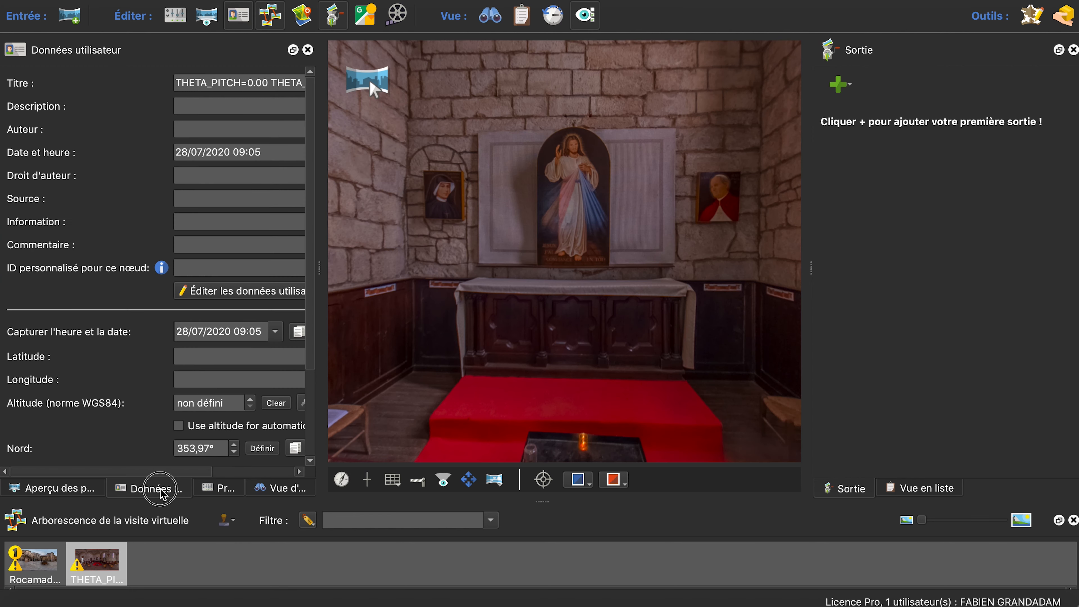
{"action": "left_click", "coordinate": [70, 489]}
Add an HTML5 output to the tour and assign it the silhouette_v6.ggsk interface skin.
{"action": "left_click", "coordinate": [839, 84]}
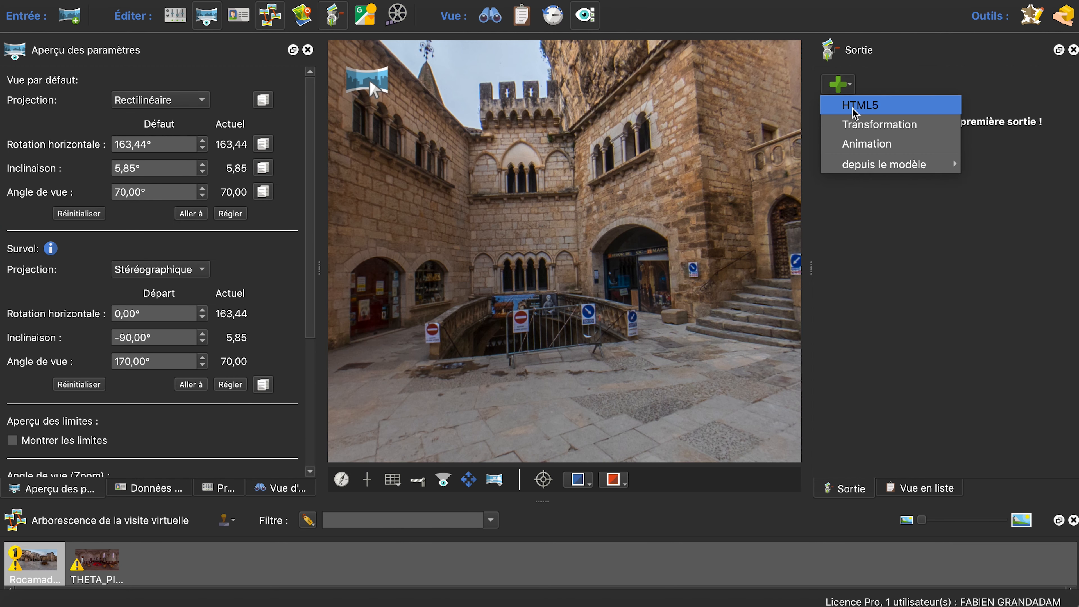
{"action": "left_click", "coordinate": [854, 109]}
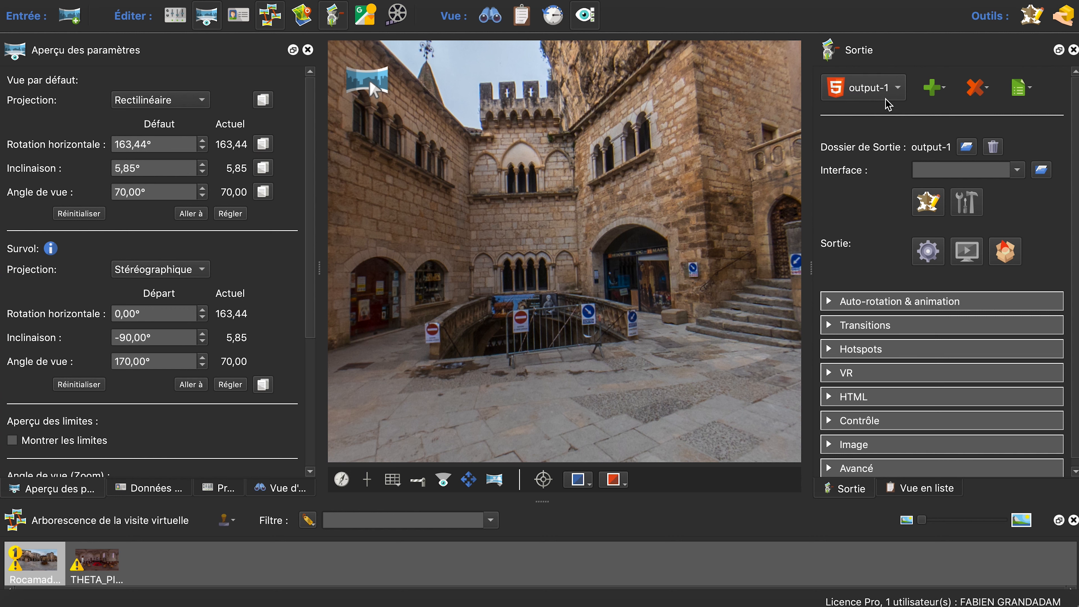
{"action": "left_click", "coordinate": [1018, 172]}
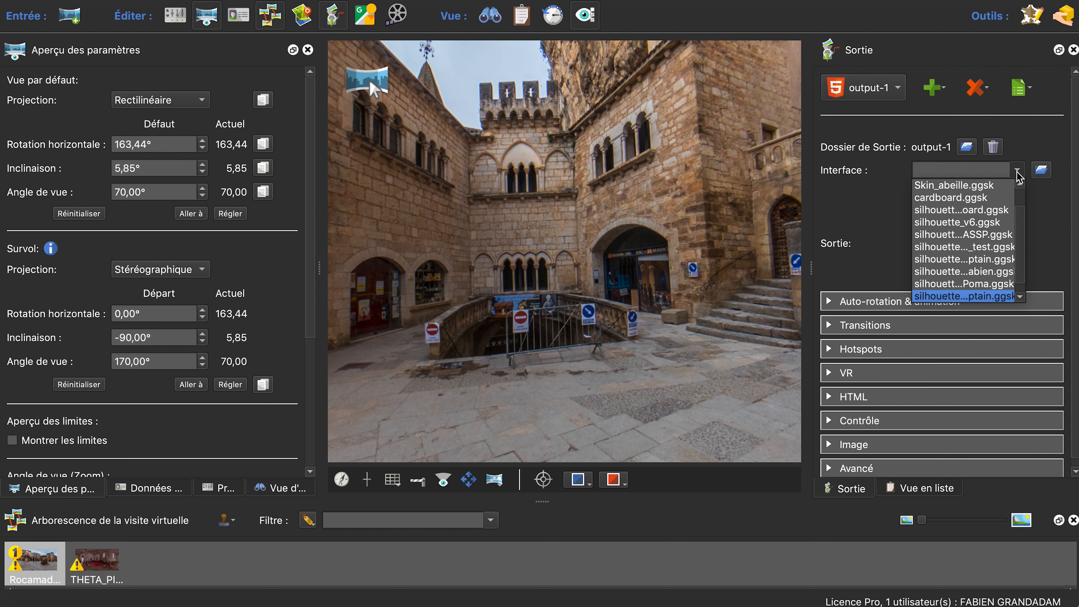
{"action": "left_click", "coordinate": [989, 224]}
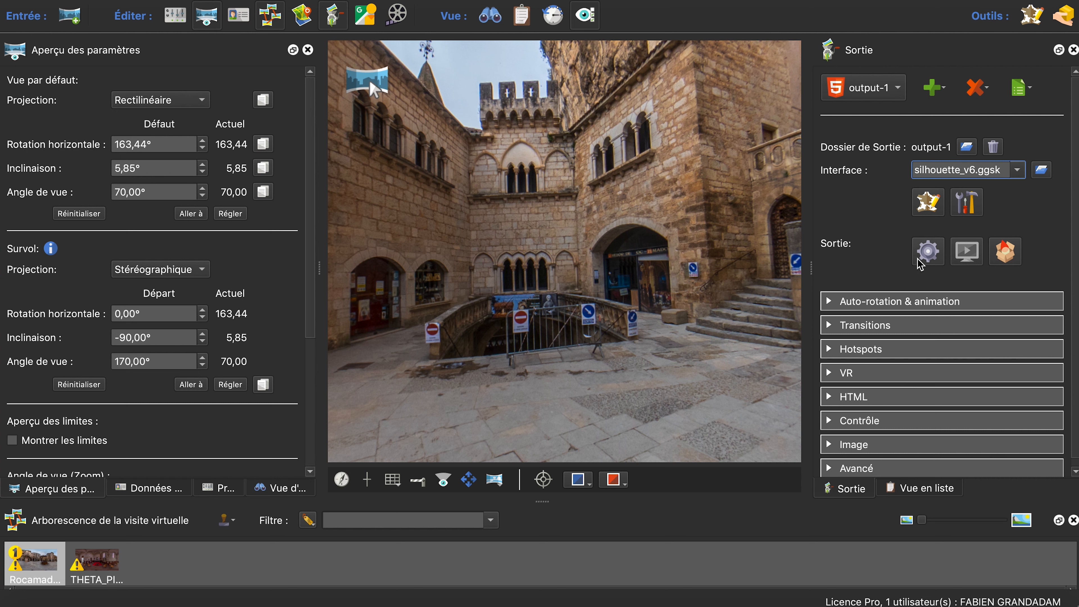
Start generating the HTML5 output and save the project as VisiteVirtuelle_Rocamadour_2020 on the Desktop.
{"action": "left_click", "coordinate": [929, 257]}
{"action": "left_click", "coordinate": [724, 322]}
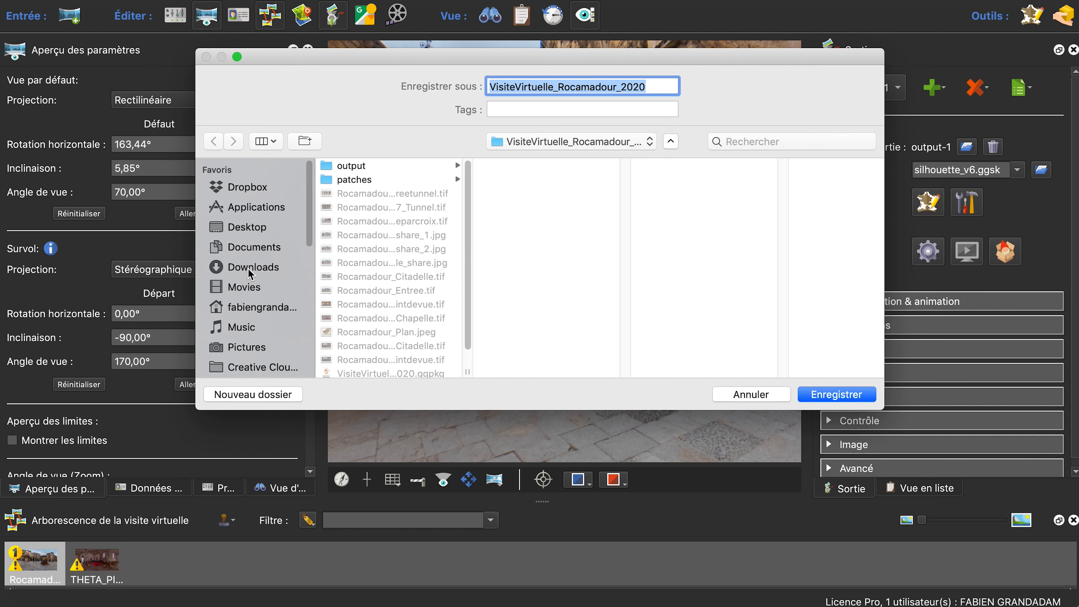
{"action": "left_click", "coordinate": [249, 228]}
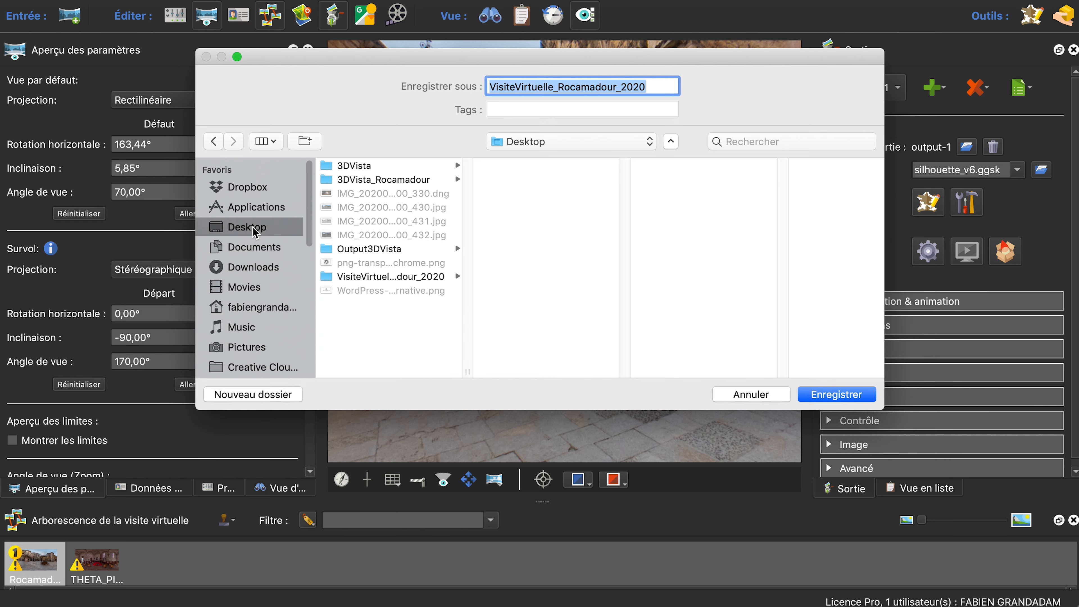
{"action": "left_click", "coordinate": [837, 395]}
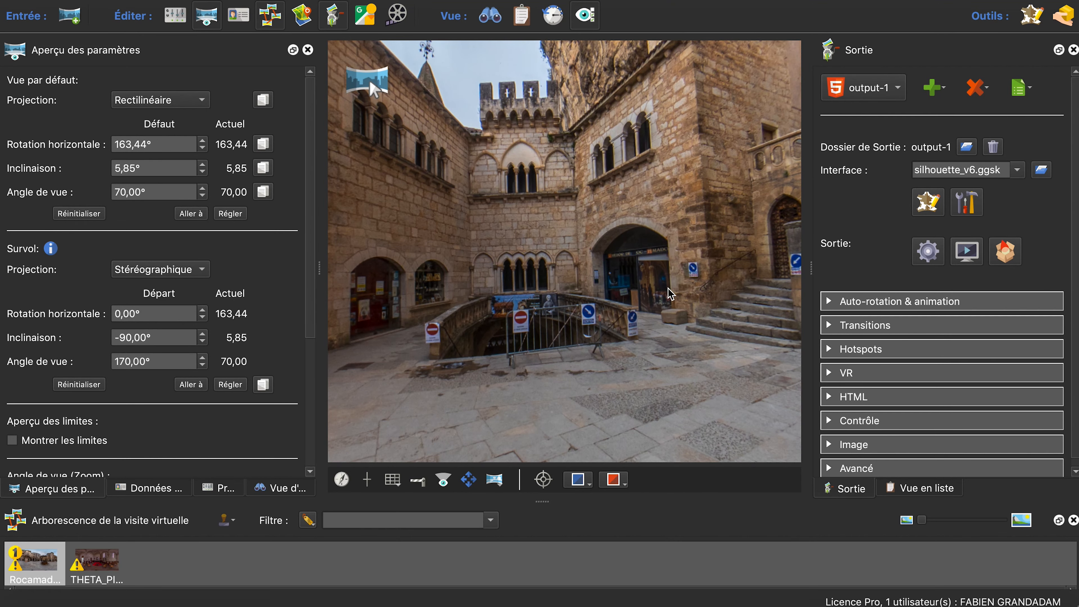
Place a point hotspot on the arched doorway in the Rocamadour courtyard and aim its target view at the chapel altar.
{"action": "left_click_drag", "start_coordinate": [669, 294], "coordinate": [485, 178]}
{"action": "mouse_move", "coordinate": [368, 85]}
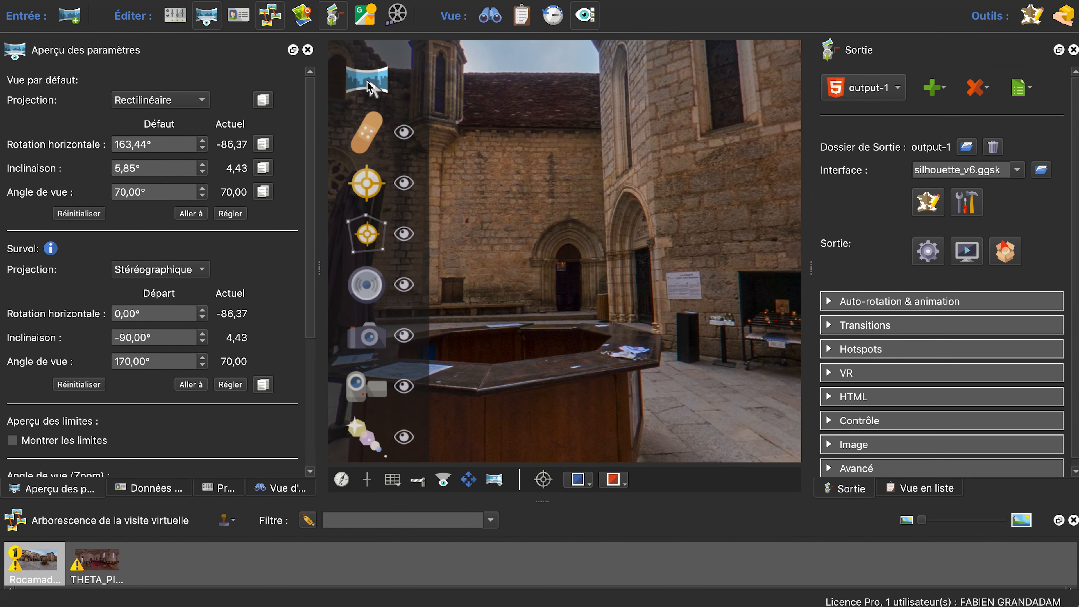
{"action": "left_click", "coordinate": [368, 185]}
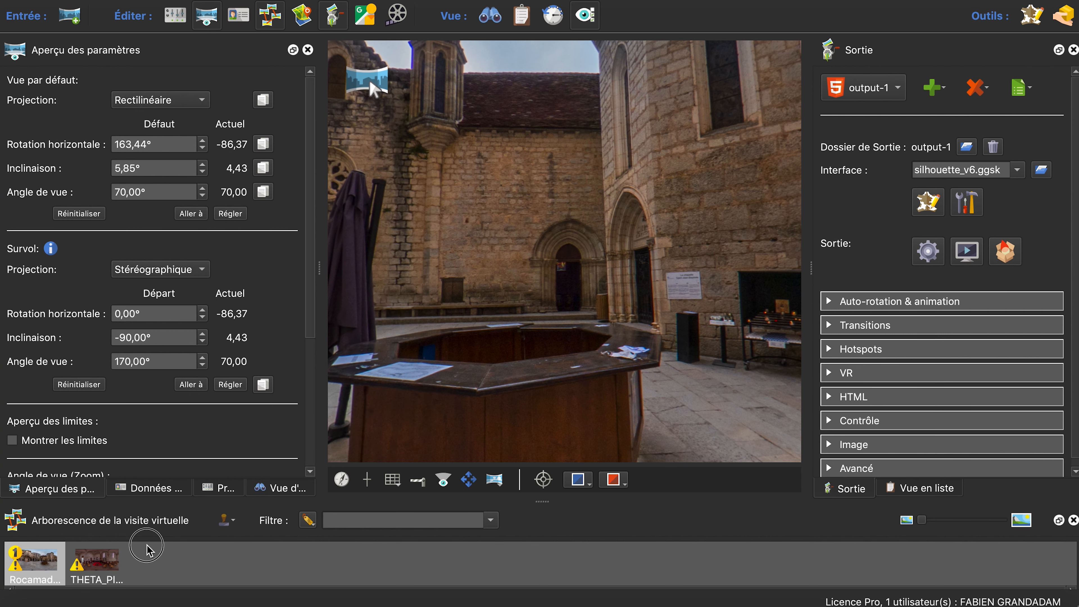
{"action": "left_click", "coordinate": [572, 282]}
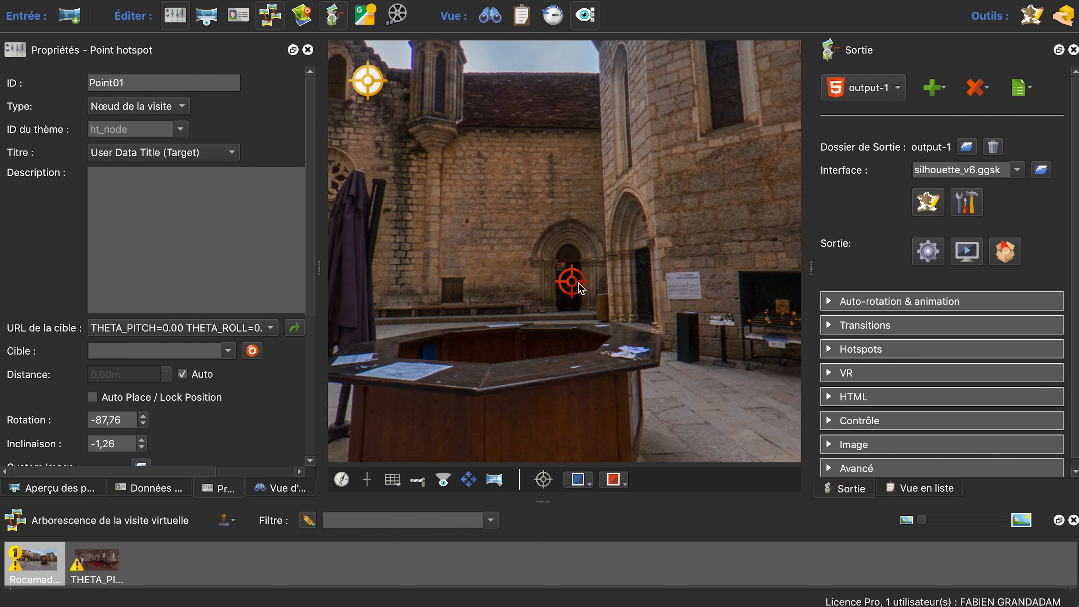
{"action": "left_click", "coordinate": [252, 351]}
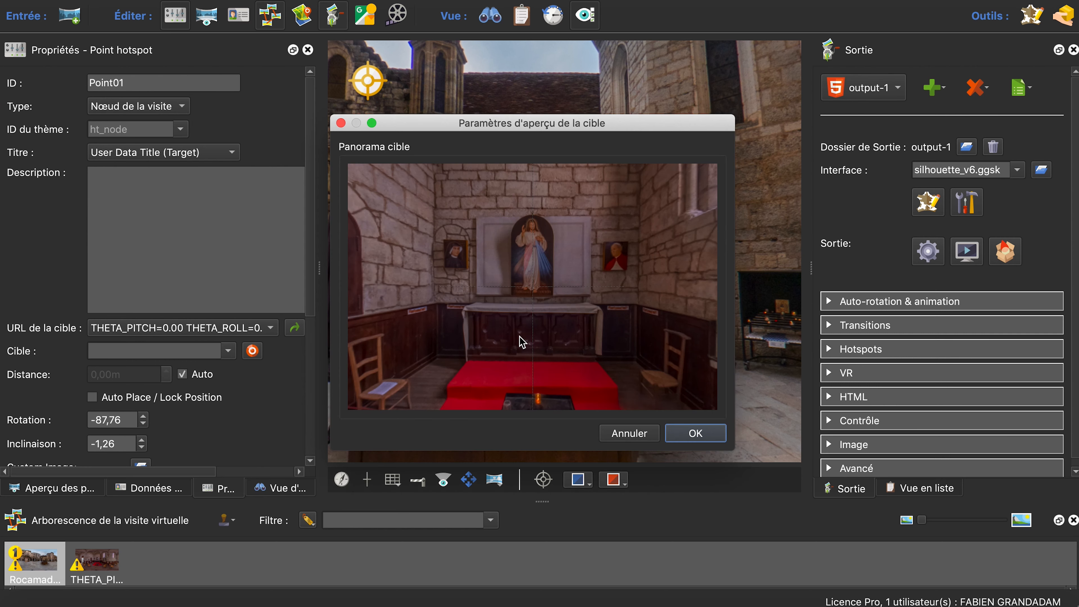
{"action": "left_click", "coordinate": [695, 433]}
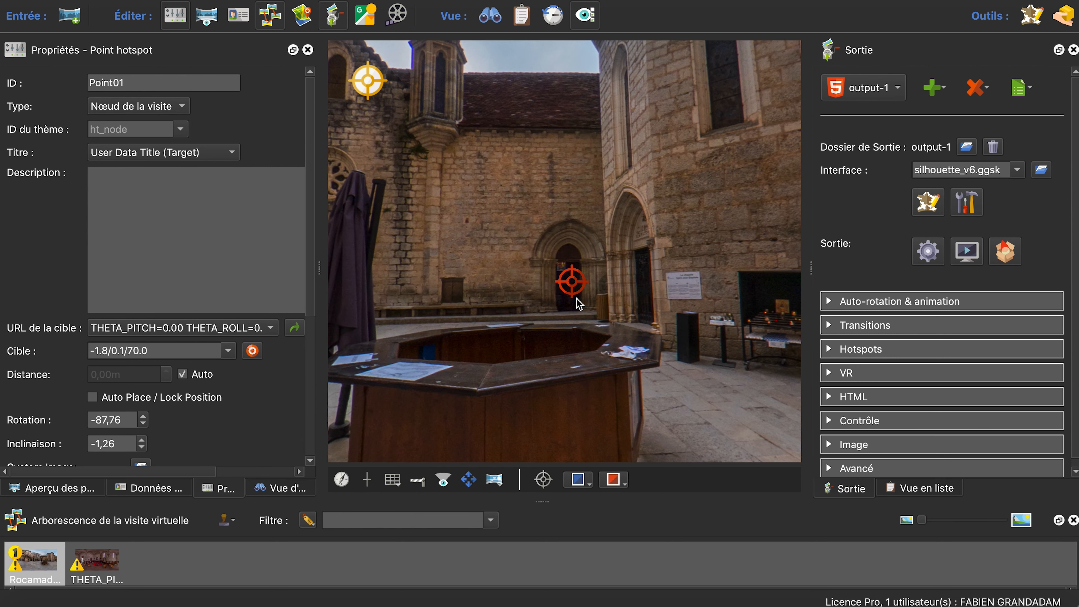
Regenerate the output, overwriting pano.xml, and test the doorway hotspot in the browser by entering and looking around the chapel.
{"action": "left_click", "coordinate": [931, 253]}
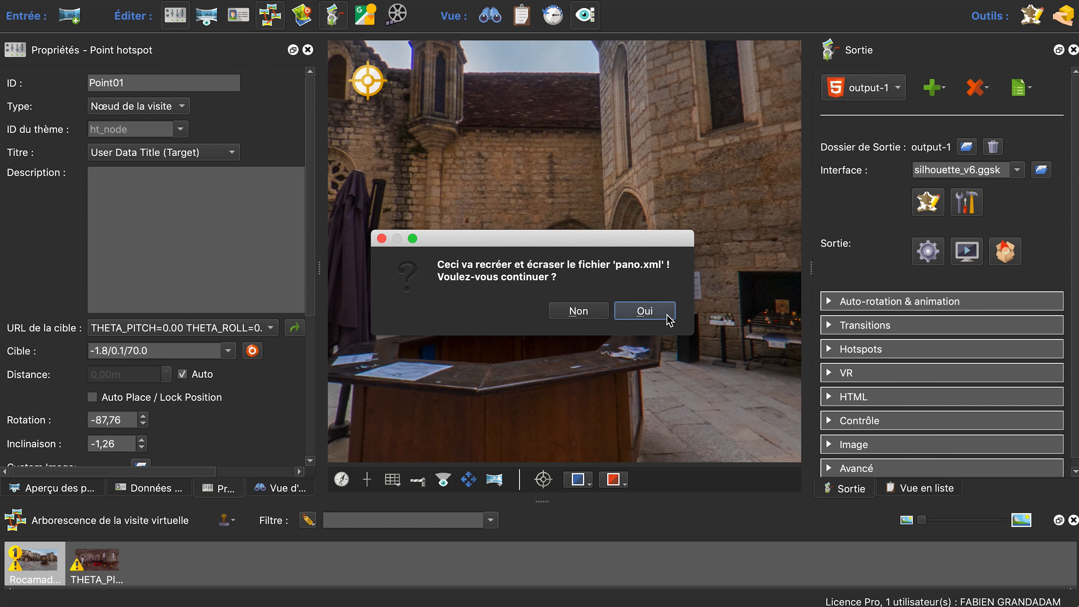
{"action": "left_click", "coordinate": [645, 311]}
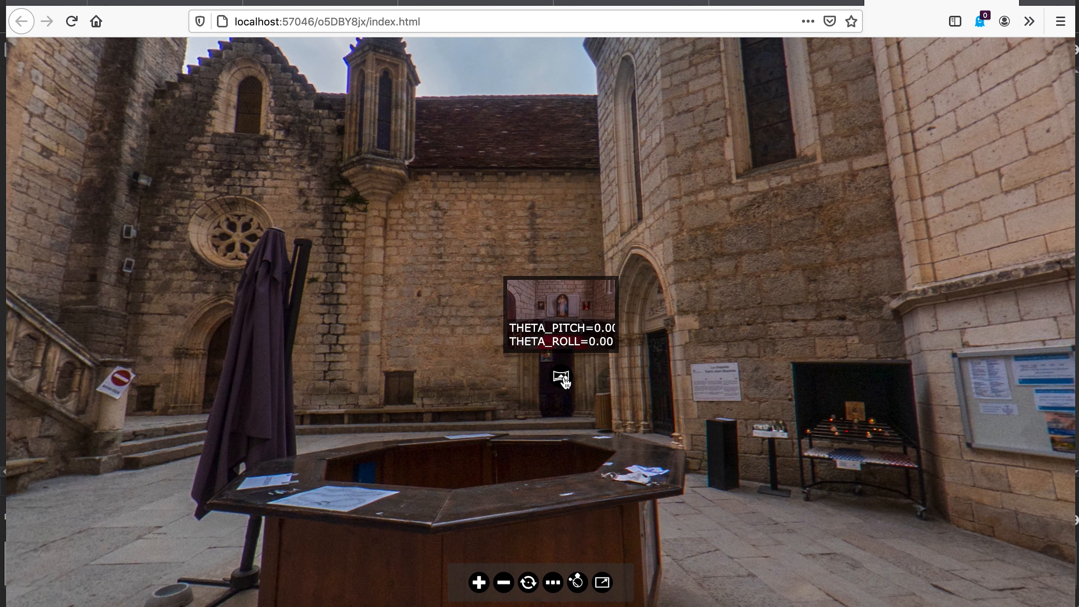
{"action": "left_click", "coordinate": [562, 379]}
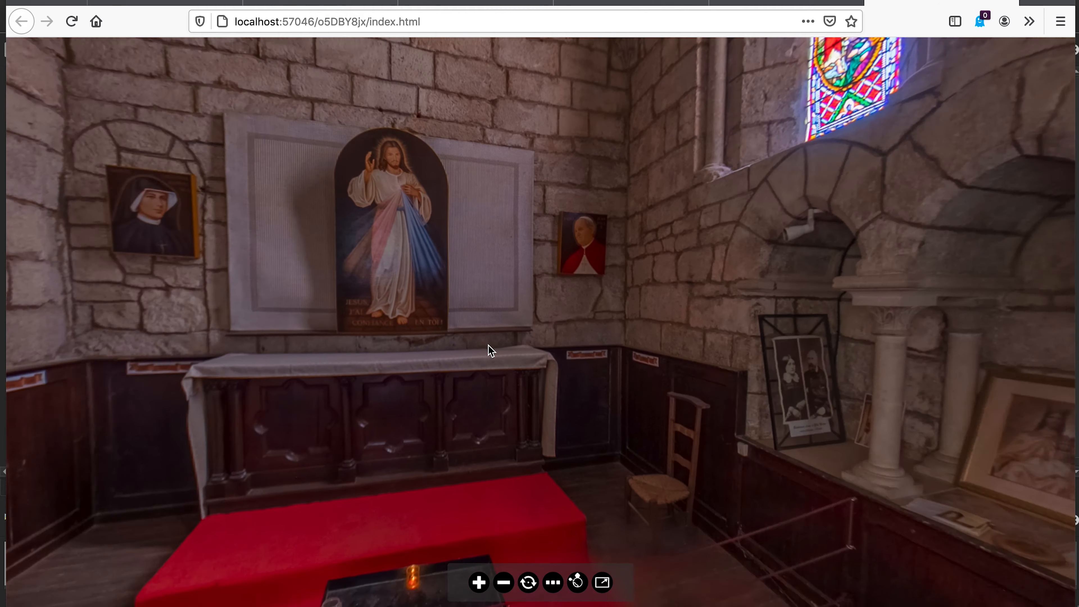
{"action": "mouse_move", "coordinate": [491, 351]}
{"action": "left_mouse_down"}
{"action": "mouse_move", "coordinate": [744, 352]}
{"action": "mouse_move", "coordinate": [706, 323]}
{"action": "mouse_move", "coordinate": [624, 321]}
{"action": "left_mouse_up"}
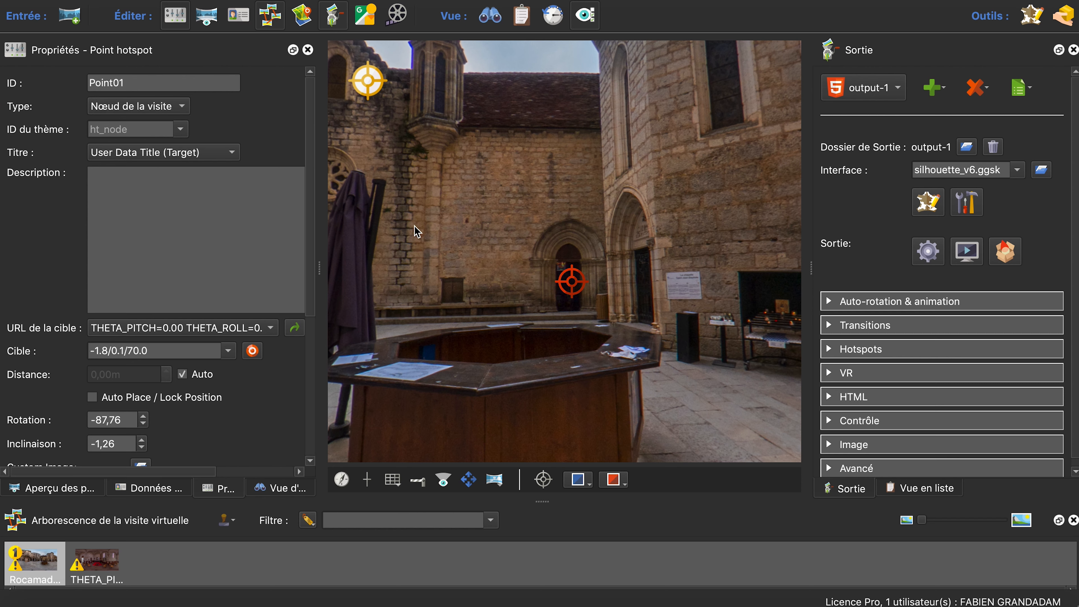
Add a second point hotspot on the stone wall above the doorway with the type URL.
{"action": "double_click", "coordinate": [486, 217]}
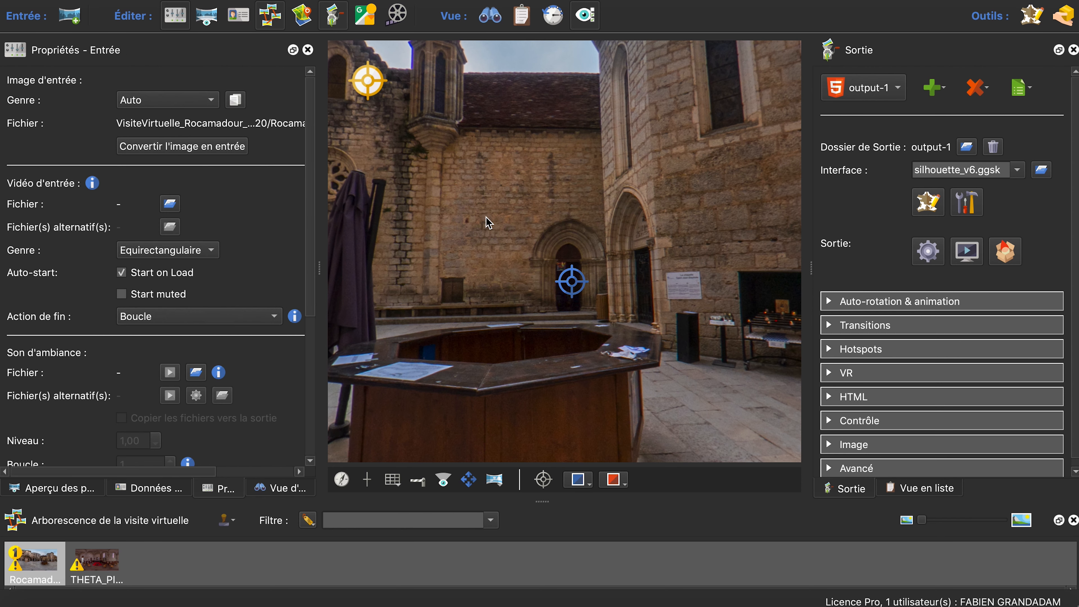
{"action": "left_click", "coordinate": [183, 107]}
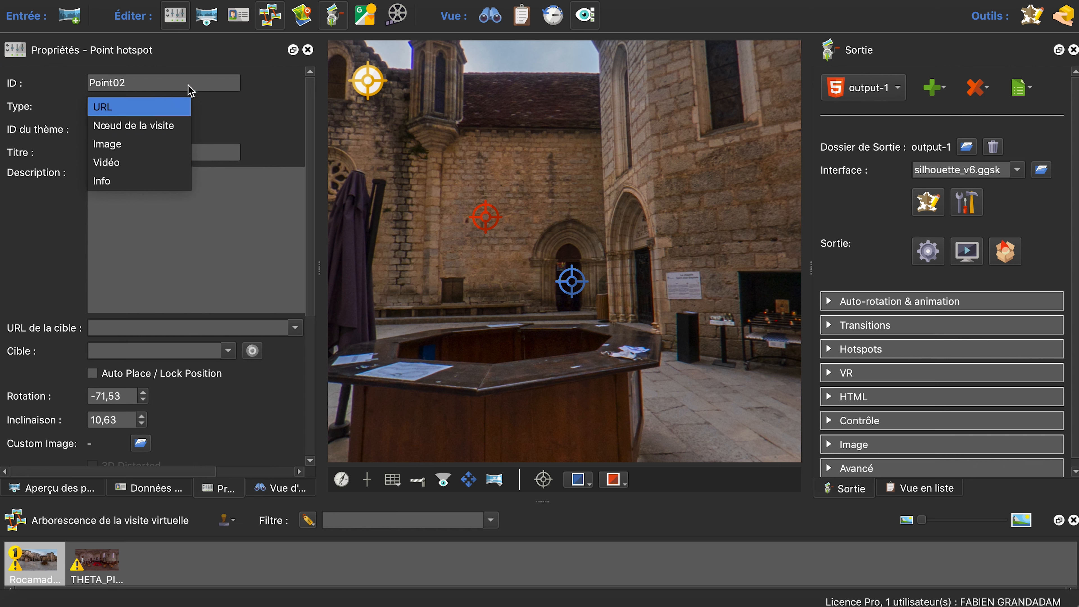
{"action": "left_click", "coordinate": [183, 104]}
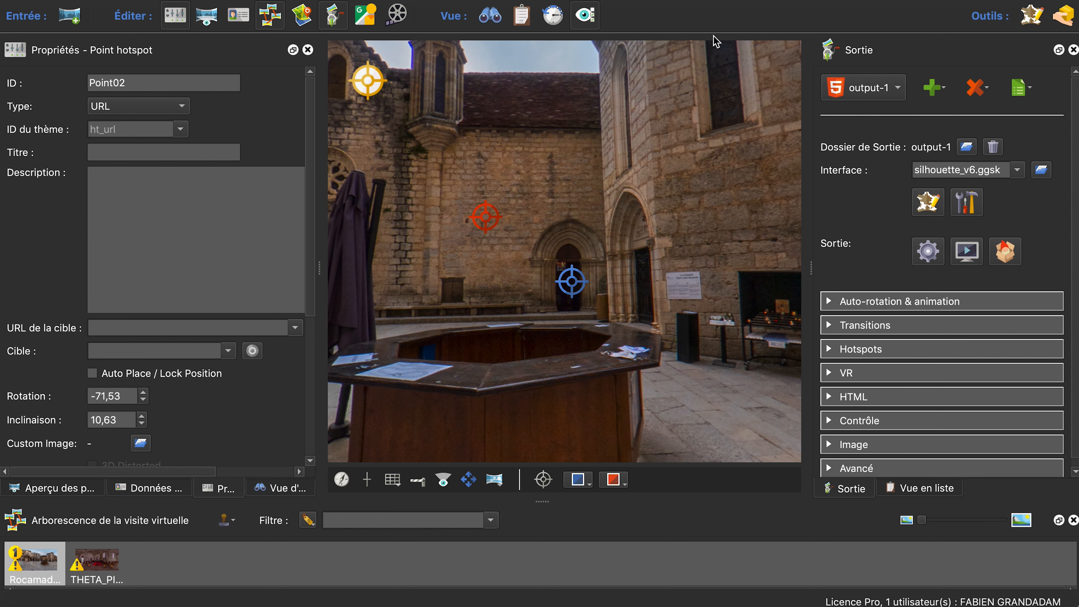
Place a patch over the tripod on the ground and set its type to Mirroir sphérique.
{"action": "left_click_drag", "start_coordinate": [644, 268], "coordinate": [653, 384]}
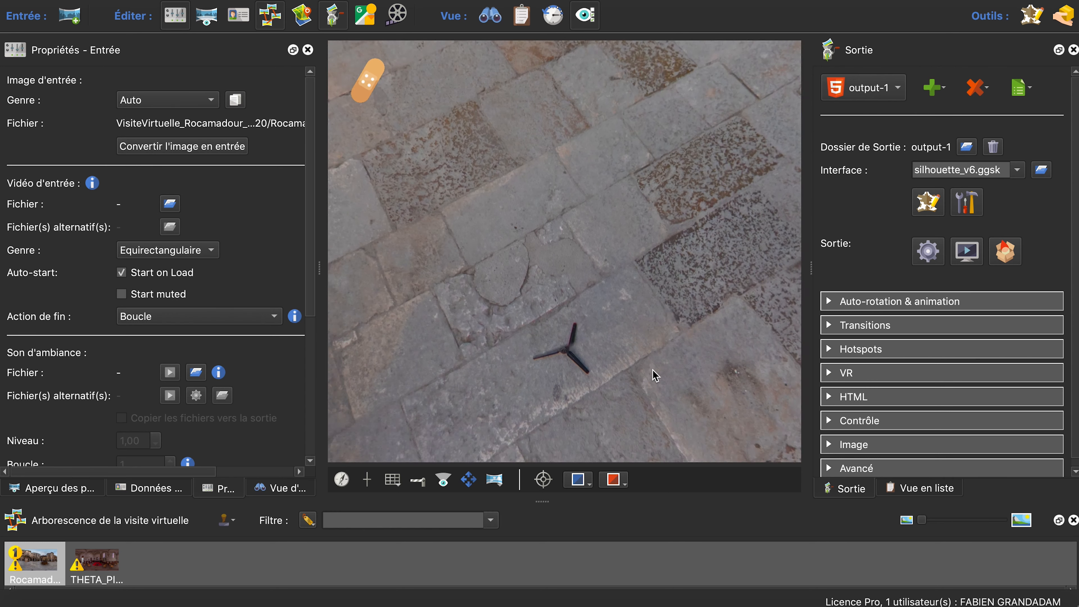
{"action": "double_click", "coordinate": [566, 320]}
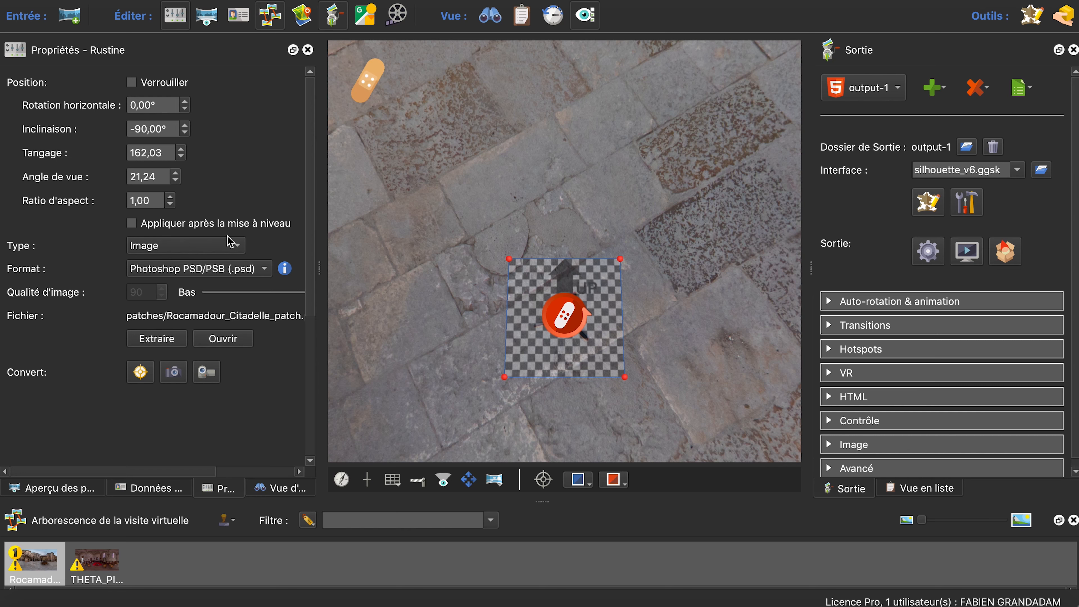
{"action": "left_click", "coordinate": [233, 246]}
{"action": "left_click", "coordinate": [222, 265]}
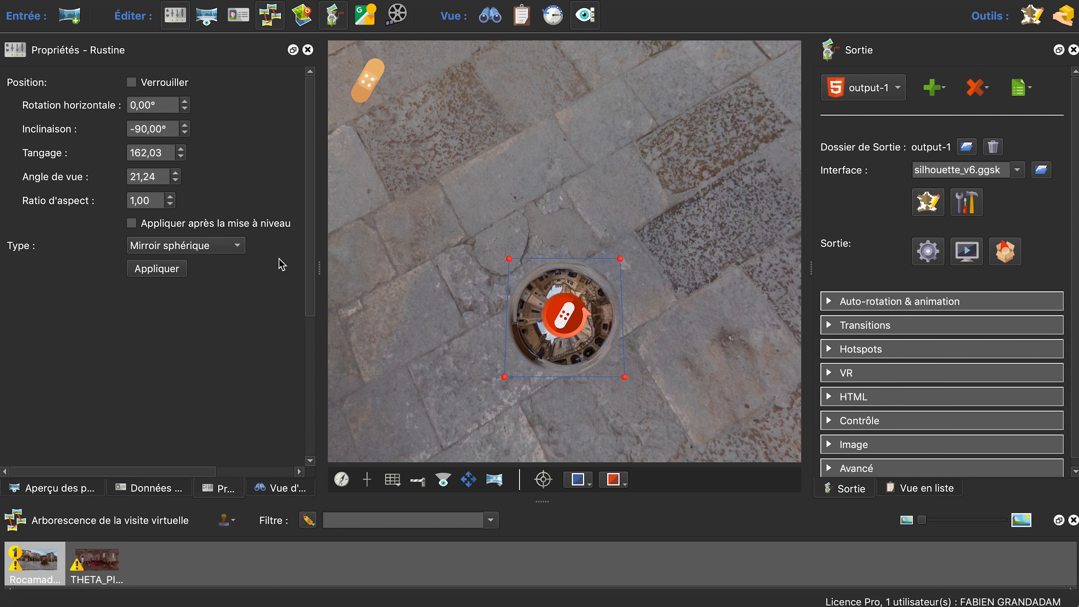
Try the Sphère type on the tripod patch and look at it in the browser preview, returning to Pano2VR.
{"action": "left_click", "coordinate": [238, 247]}
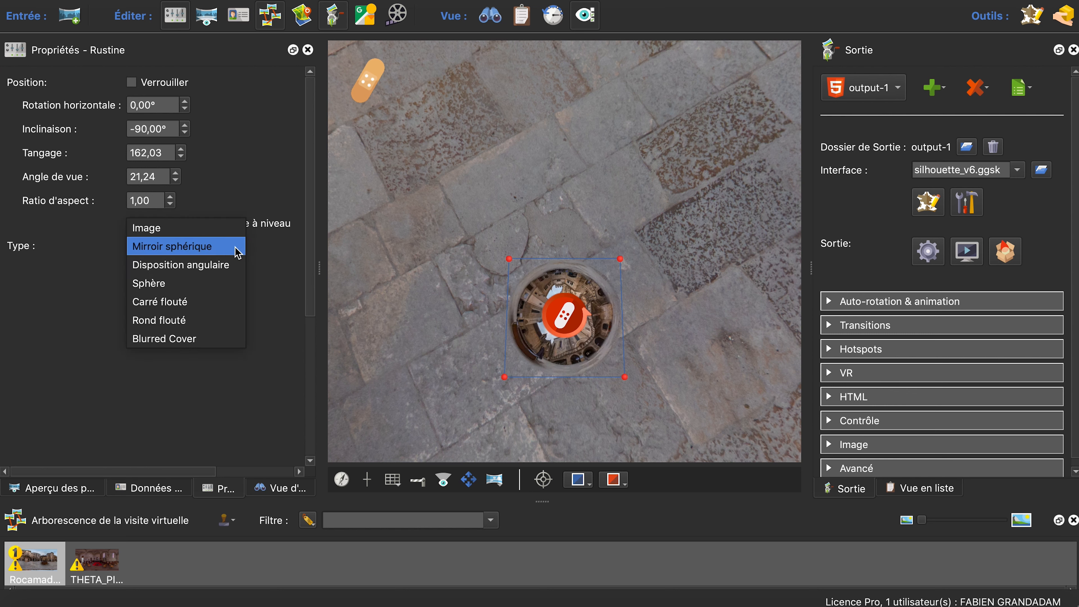
{"action": "left_click", "coordinate": [221, 282]}
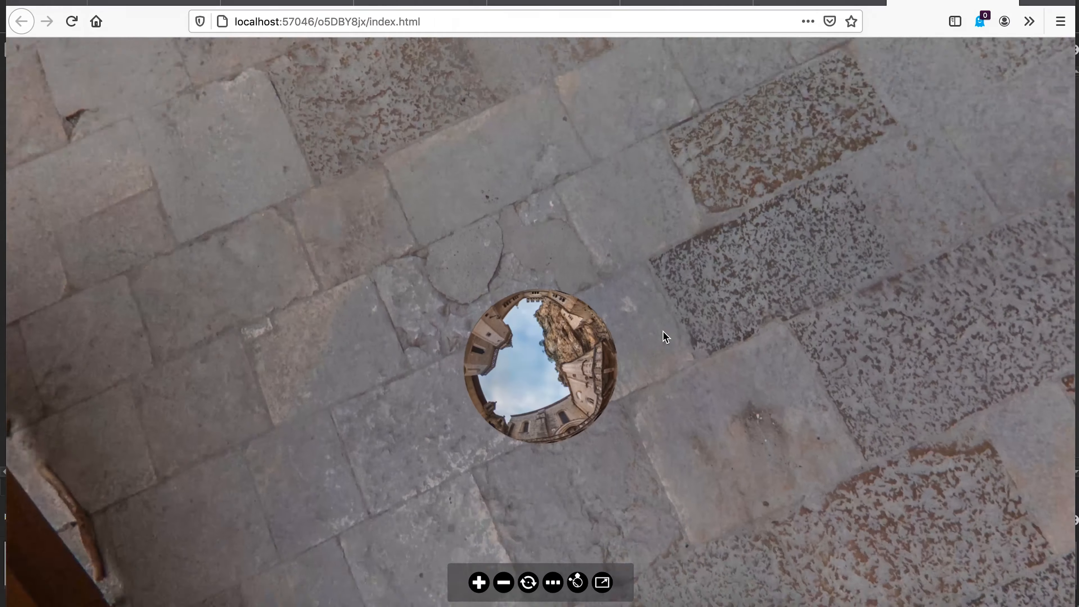
{"action": "left_click_drag", "start_coordinate": [663, 331], "coordinate": [729, 523]}
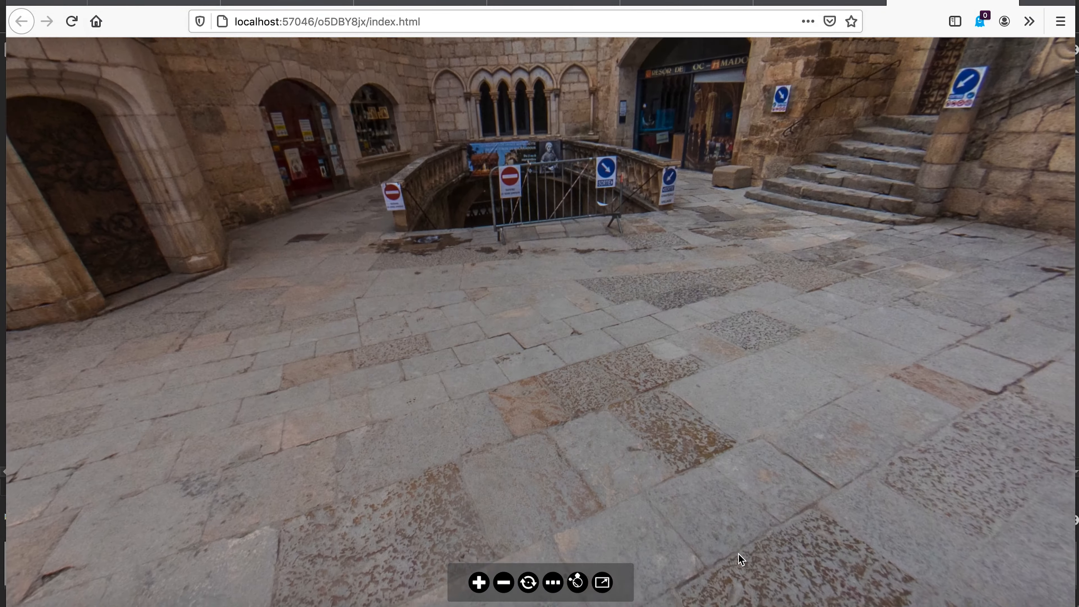
{"action": "left_click", "coordinate": [831, 605]}
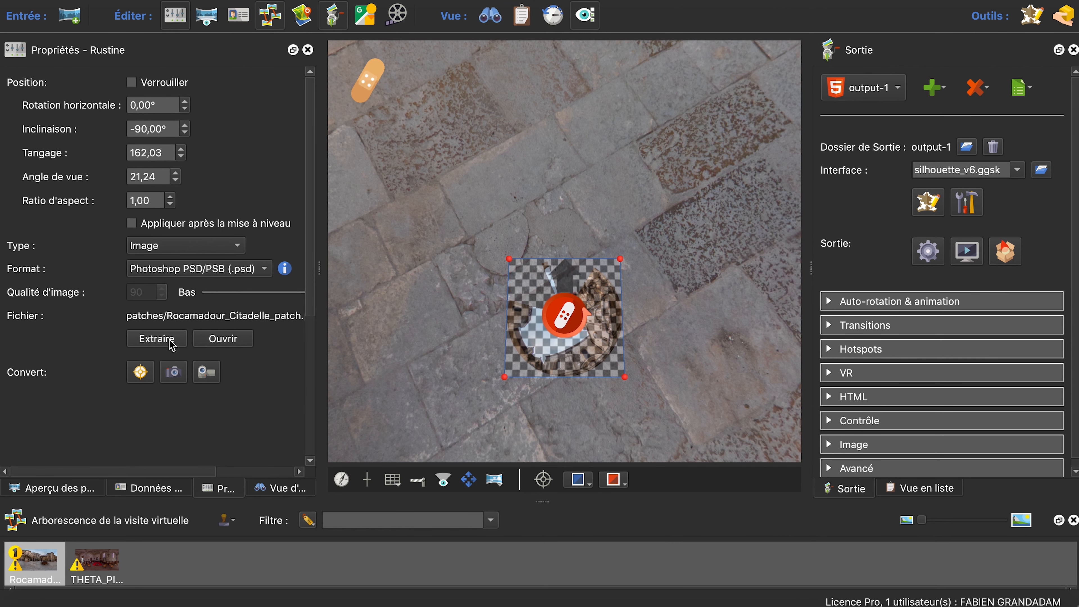
Extract the tripod patch as an Image patch into Photoshop, lasso around the tripod and remove it with Fill.
{"action": "left_click", "coordinate": [157, 339]}
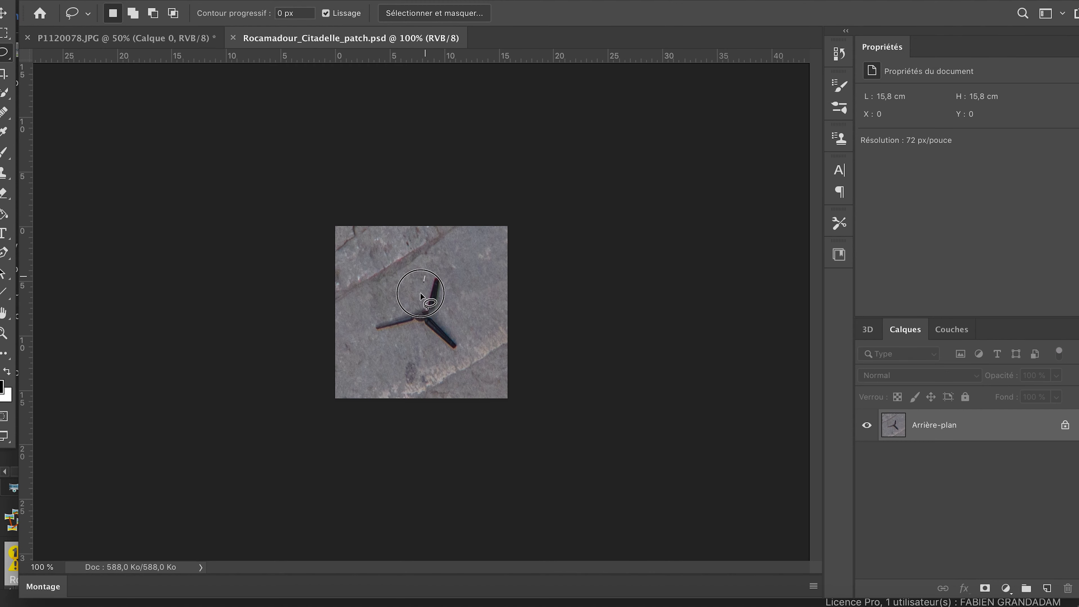
{"action": "mouse_move", "coordinate": [420, 295]}
{"action": "left_mouse_down"}
{"action": "mouse_move", "coordinate": [370, 318]}
{"action": "mouse_move", "coordinate": [368, 333]}
{"action": "mouse_move", "coordinate": [424, 331]}
{"action": "mouse_move", "coordinate": [441, 351]}
{"action": "mouse_move", "coordinate": [464, 351]}
{"action": "mouse_move", "coordinate": [445, 273]}
{"action": "mouse_move", "coordinate": [421, 296]}
{"action": "left_mouse_up"}
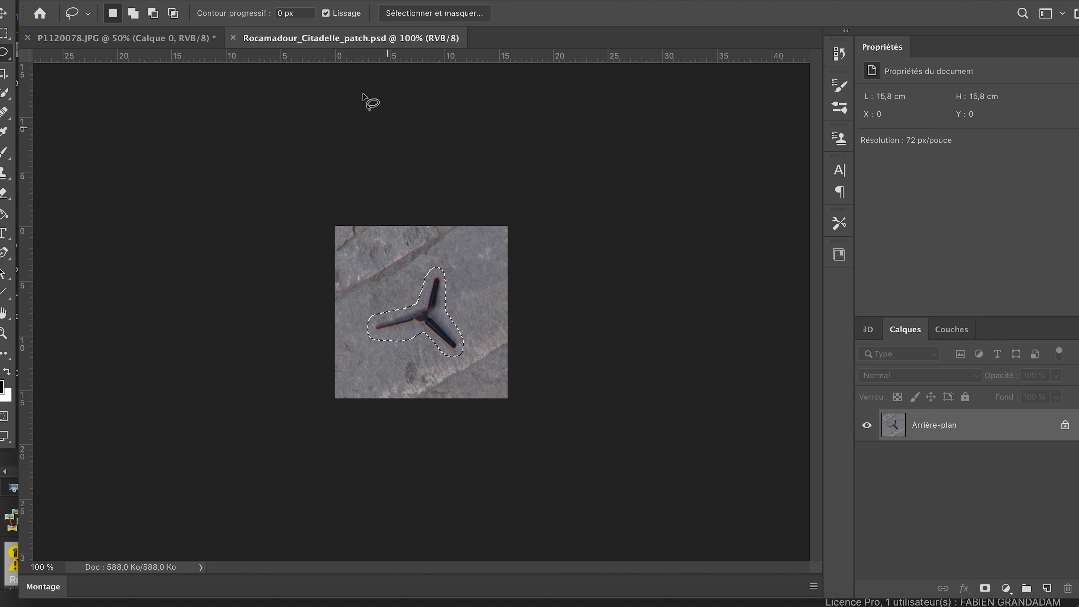
{"action": "left_click", "coordinate": [178, 0]}
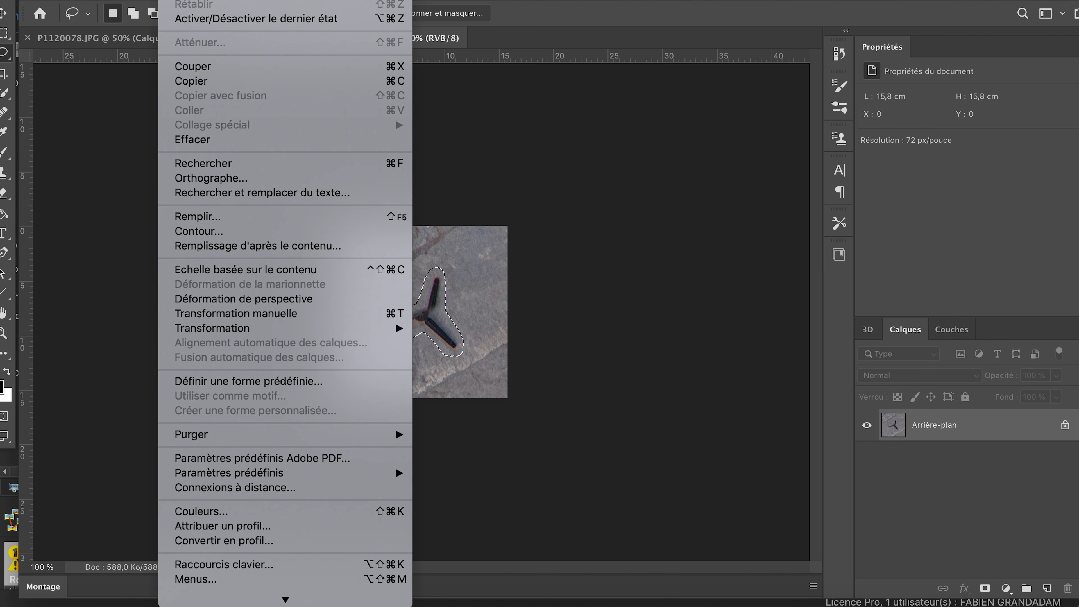
{"action": "left_click", "coordinate": [212, 216]}
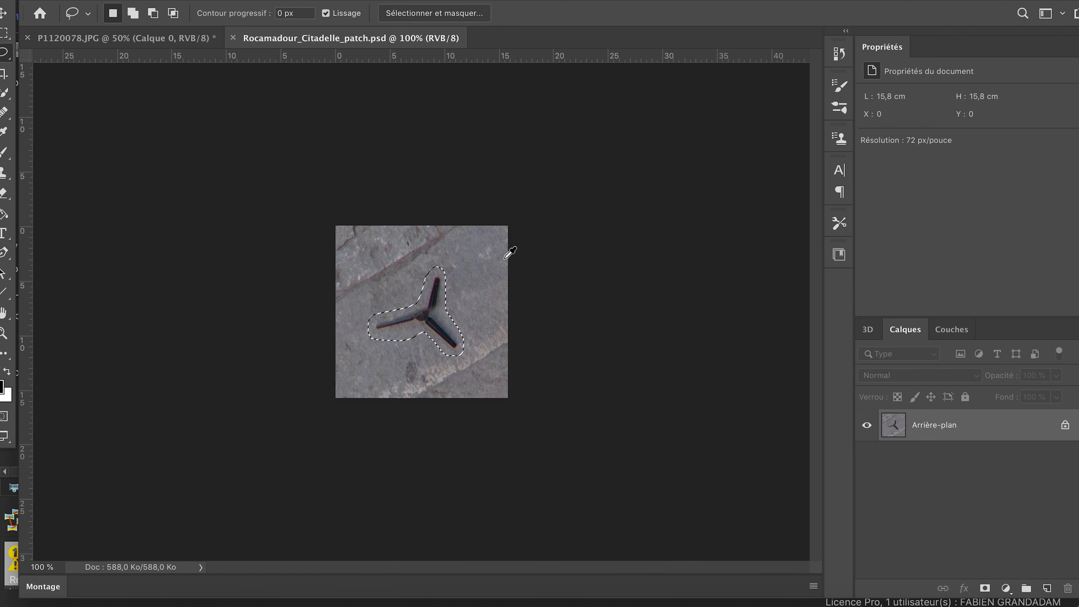
{"action": "left_click", "coordinate": [650, 207]}
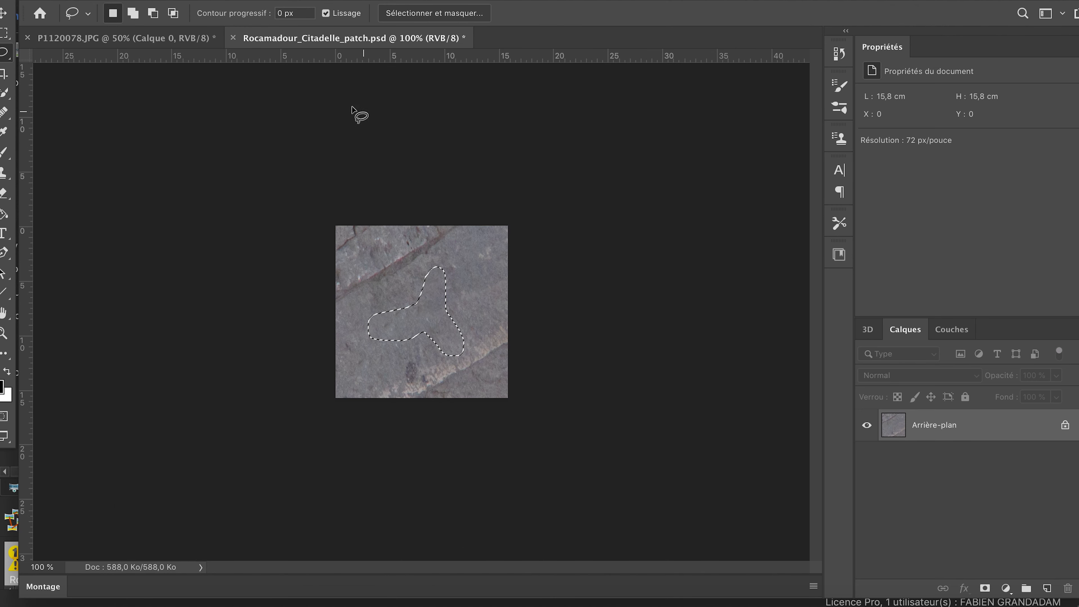
Save Rocamadour_Citadelle_patch.psd and return to Pano2VR to check the retouched ground with the patch deselected.
{"action": "left_click", "coordinate": [135, 0]}
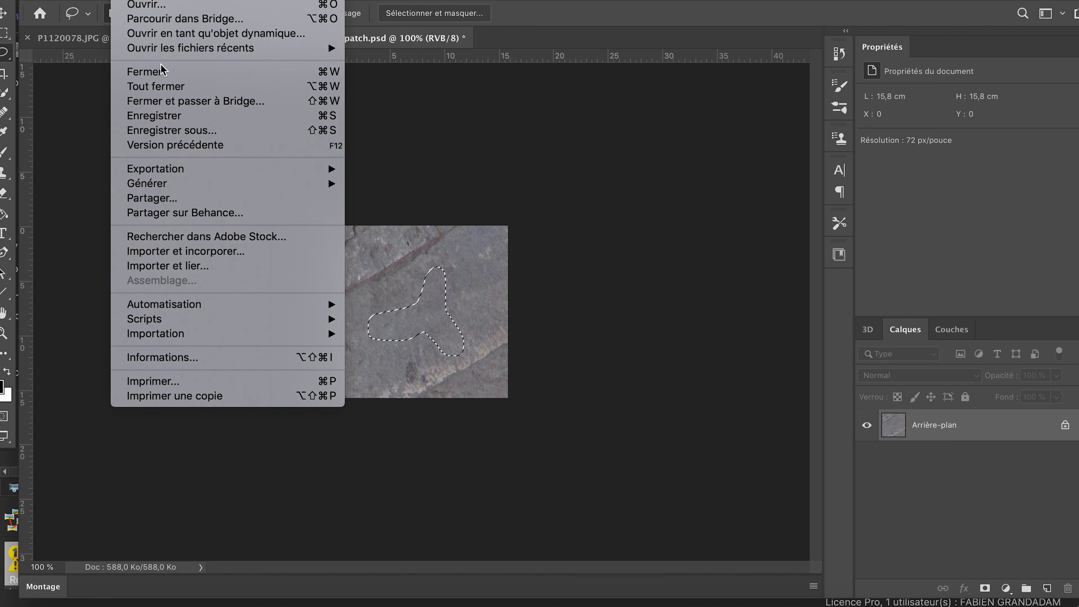
{"action": "left_click", "coordinate": [172, 116]}
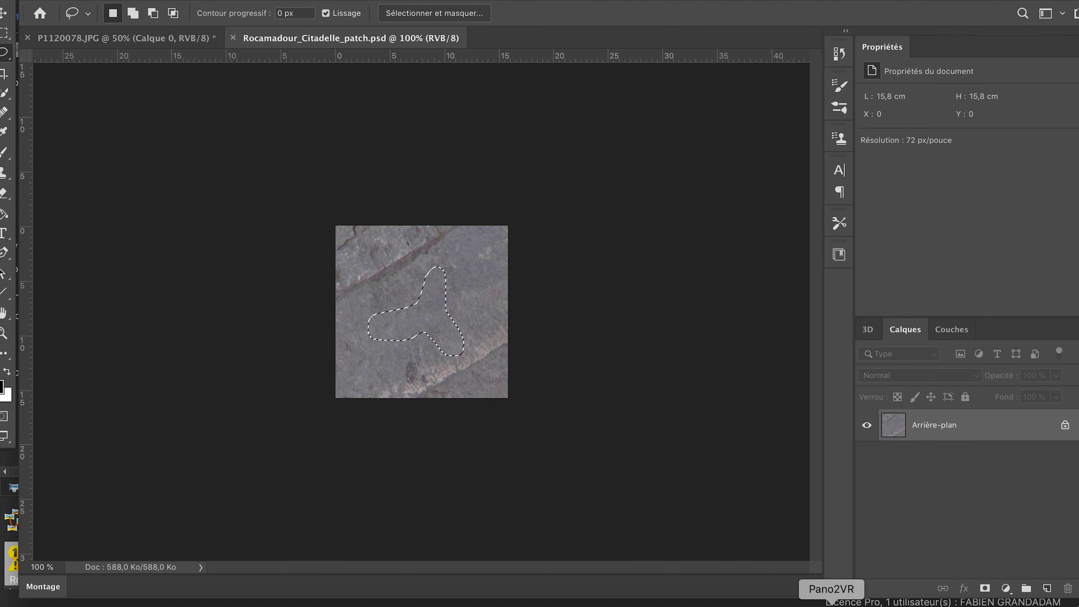
{"action": "left_click", "coordinate": [832, 604]}
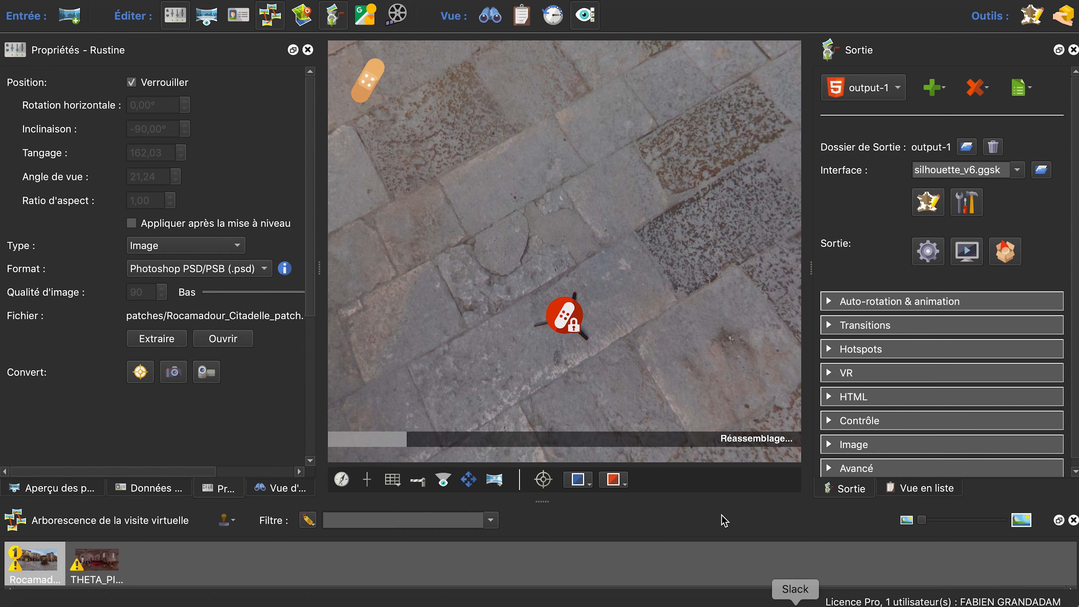
{"action": "left_click", "coordinate": [640, 307]}
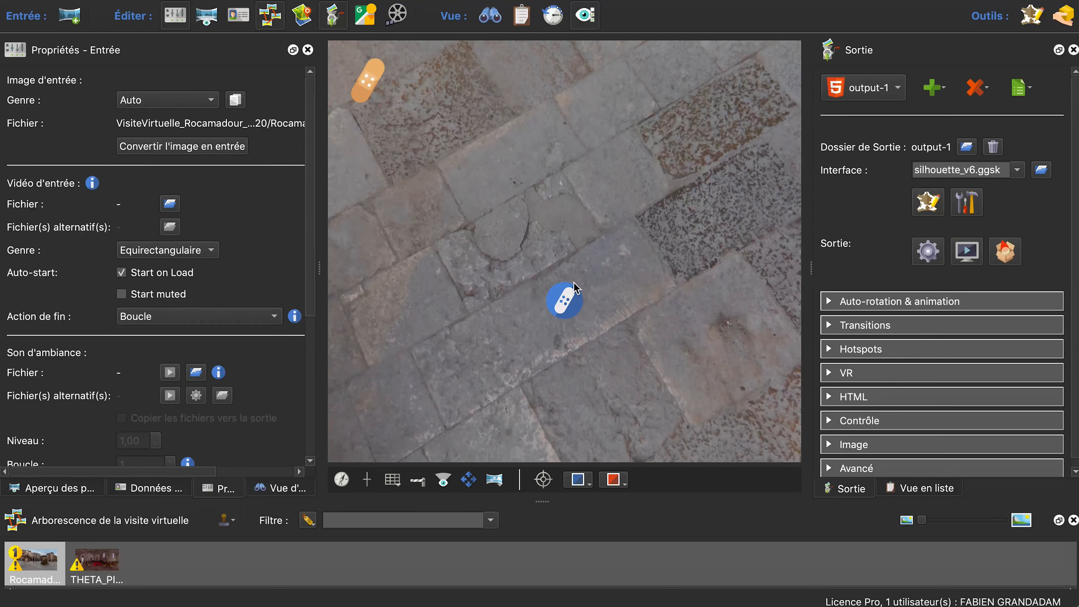
Create a new empty skin and add a text box reading Visite near its upper-left corner.
{"action": "left_click_drag", "start_coordinate": [602, 234], "coordinate": [627, 326]}
{"action": "left_click_drag", "start_coordinate": [636, 207], "coordinate": [648, 83]}
{"action": "left_click_drag", "start_coordinate": [674, 237], "coordinate": [644, 266]}
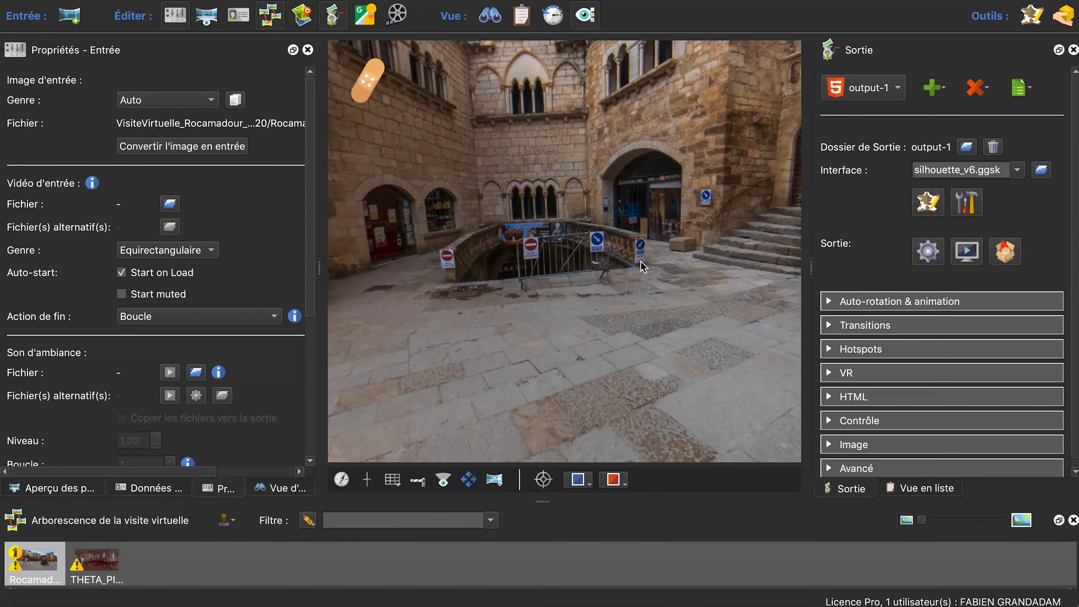
{"action": "left_click_drag", "start_coordinate": [637, 285], "coordinate": [567, 208]}
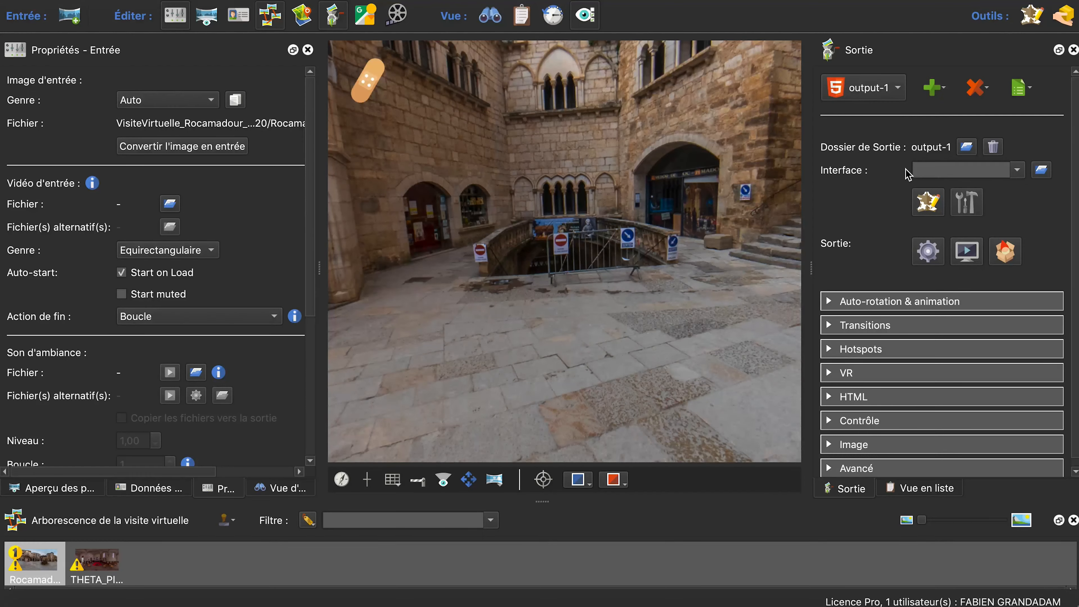
{"action": "left_click", "coordinate": [929, 206]}
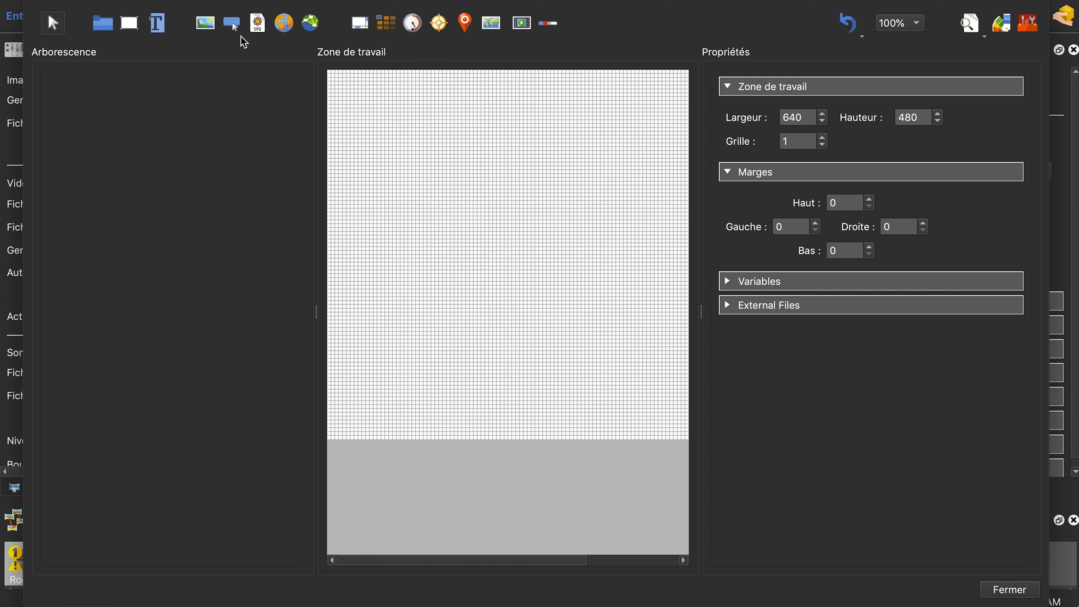
{"action": "left_click", "coordinate": [233, 24]}
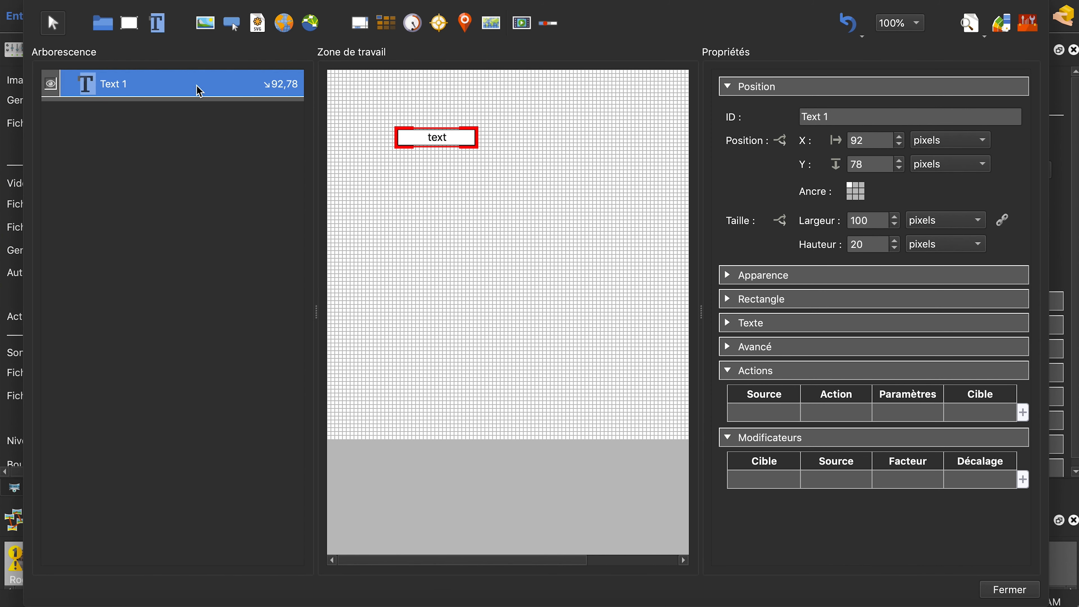
{"action": "left_click", "coordinate": [728, 323]}
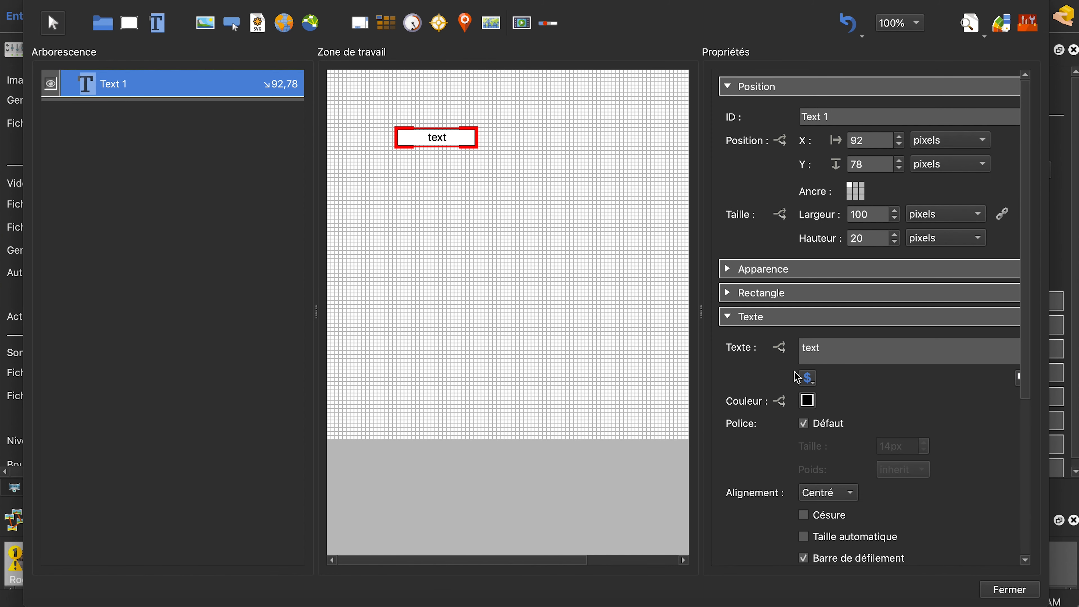
{"action": "left_click_drag", "start_coordinate": [832, 350], "coordinate": [783, 352]}
{"action": "type", "text": "Visite"}
Add the Direction Silhouette component from the library to the skin and move its buttons left along the bottom edge.
{"action": "left_click", "coordinate": [238, 232]}
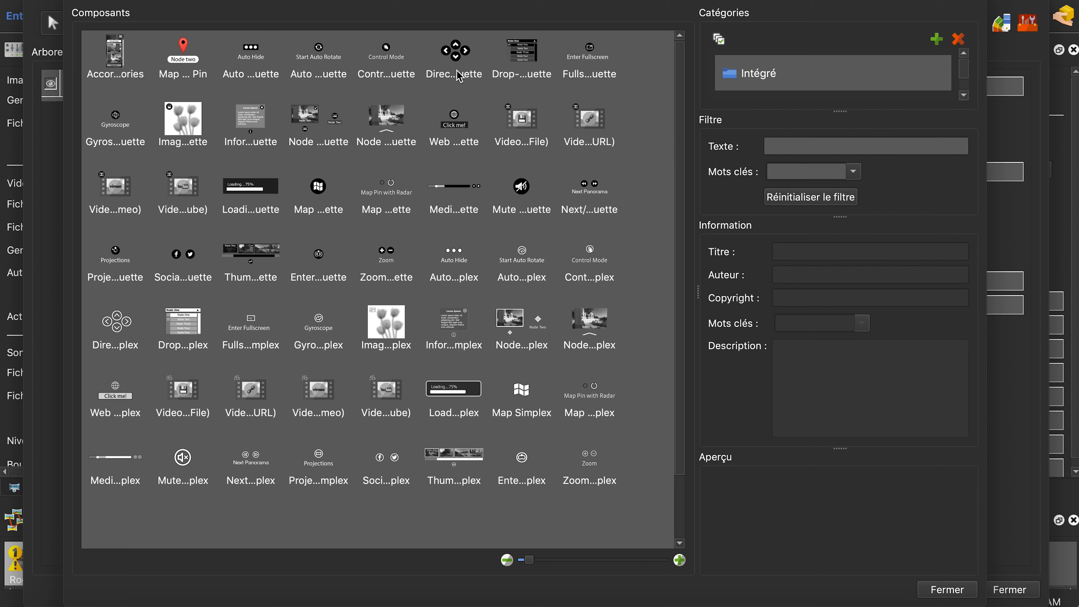
{"action": "left_click", "coordinate": [456, 60]}
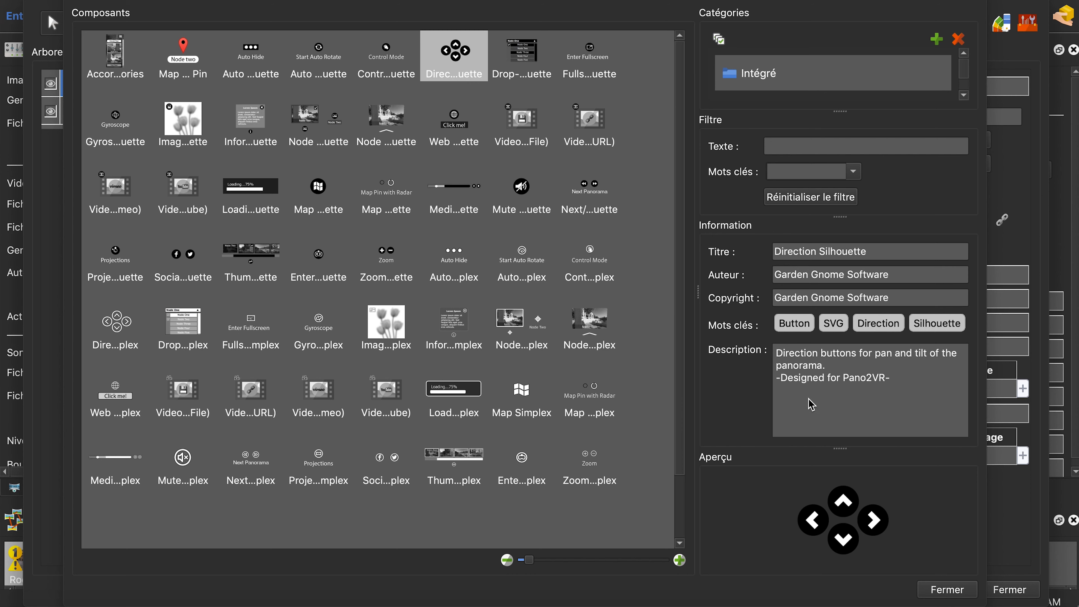
{"action": "left_click", "coordinate": [948, 589]}
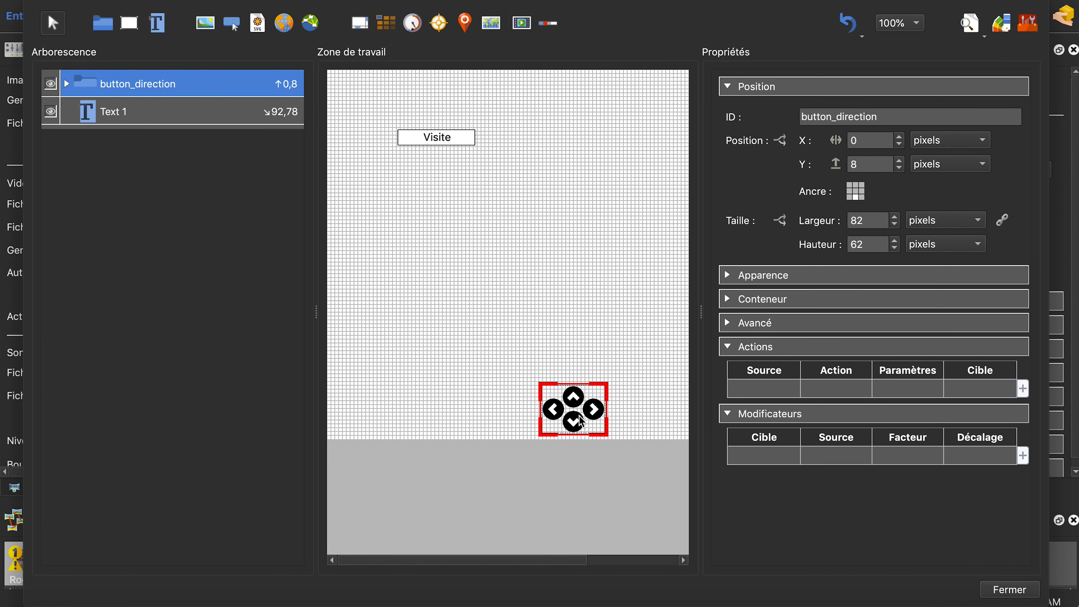
{"action": "left_click_drag", "start_coordinate": [581, 421], "coordinate": [512, 421]}
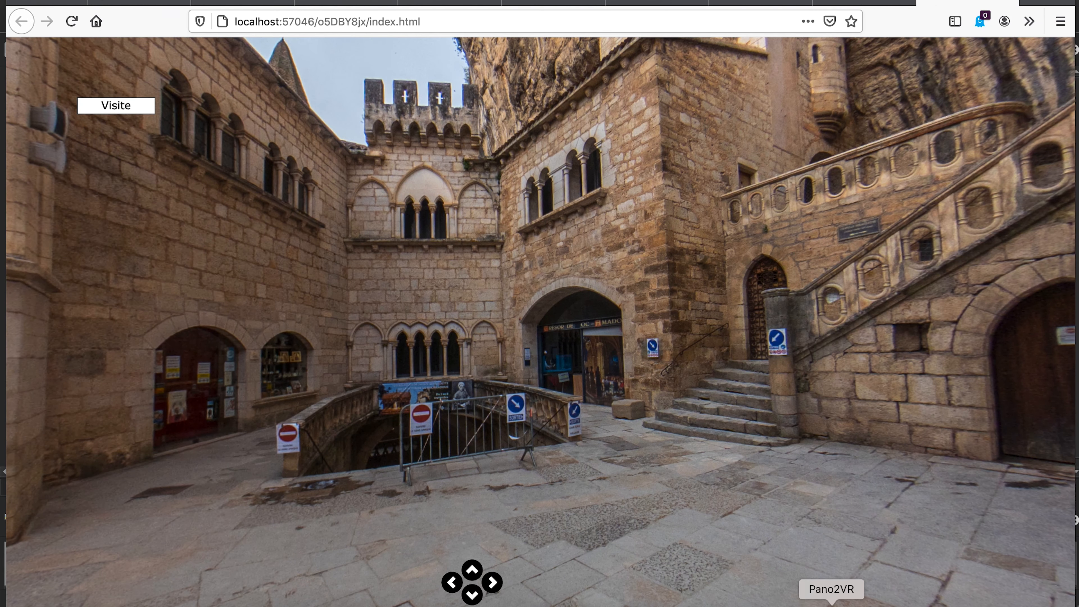
Generate the output with the Test.ggsk skin, overwriting pano.xml, and save a Garden Gnome package named VisiteVirtuelle_Rocamadour_2020 on the Desktop.
{"action": "left_click", "coordinate": [832, 605]}
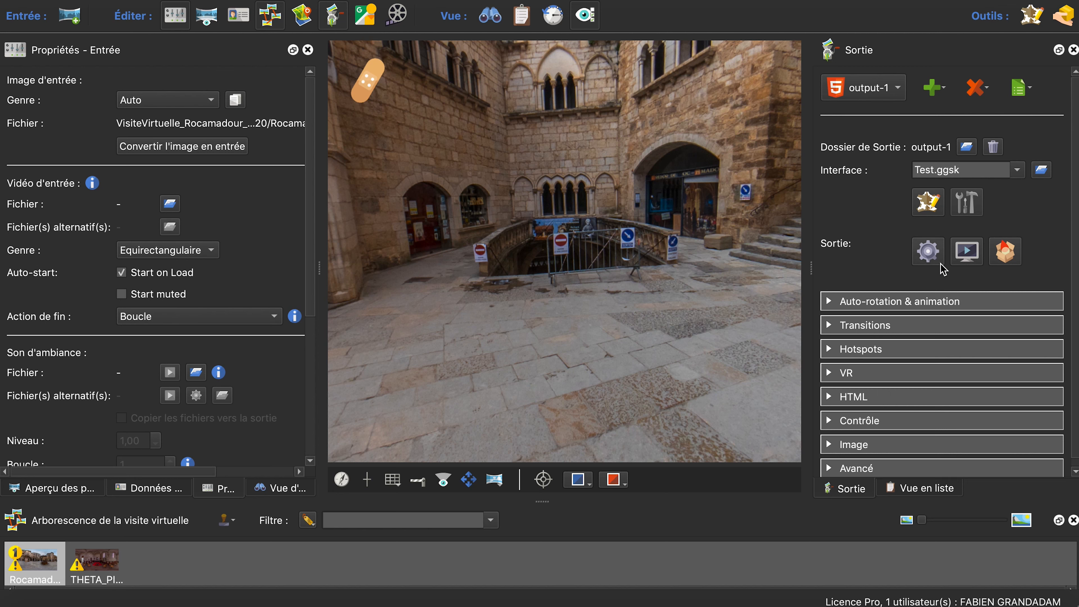
{"action": "left_click", "coordinate": [929, 256]}
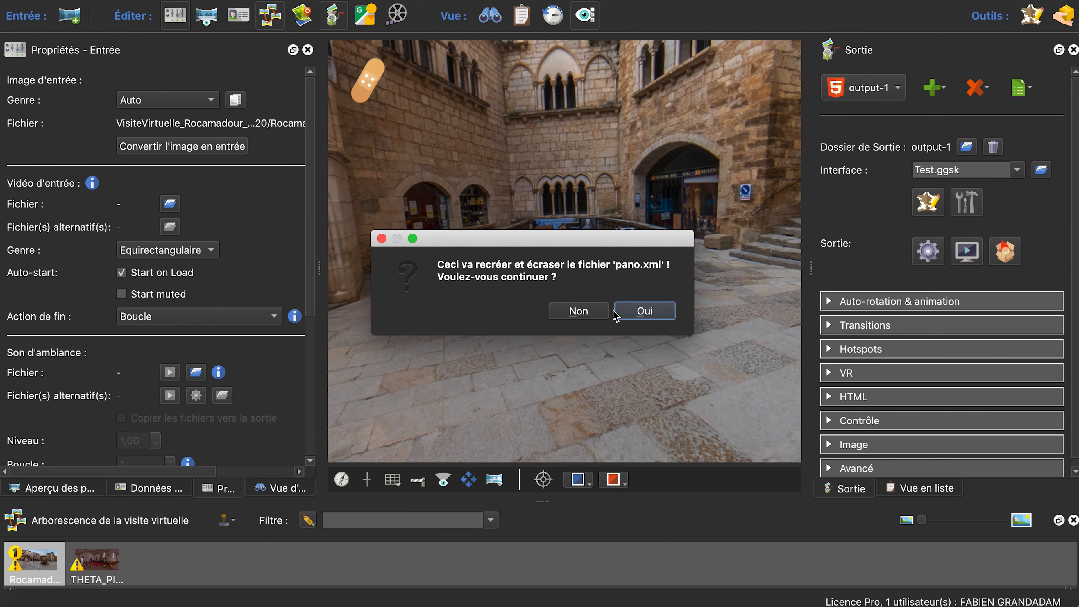
{"action": "left_click", "coordinate": [657, 317]}
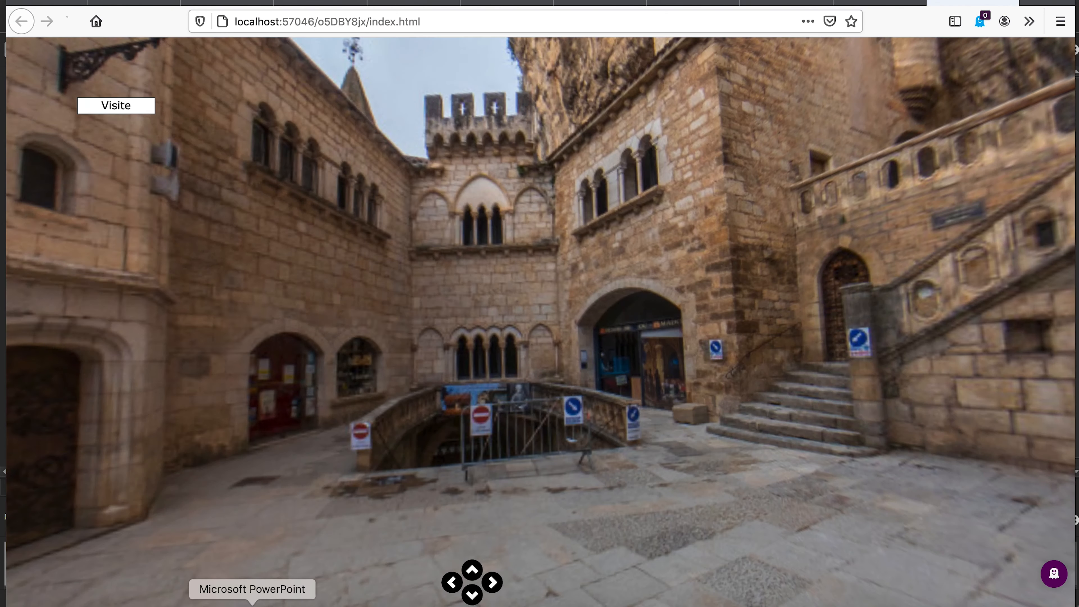
{"action": "left_click", "coordinate": [107, 605]}
{"action": "left_click", "coordinate": [683, 223]}
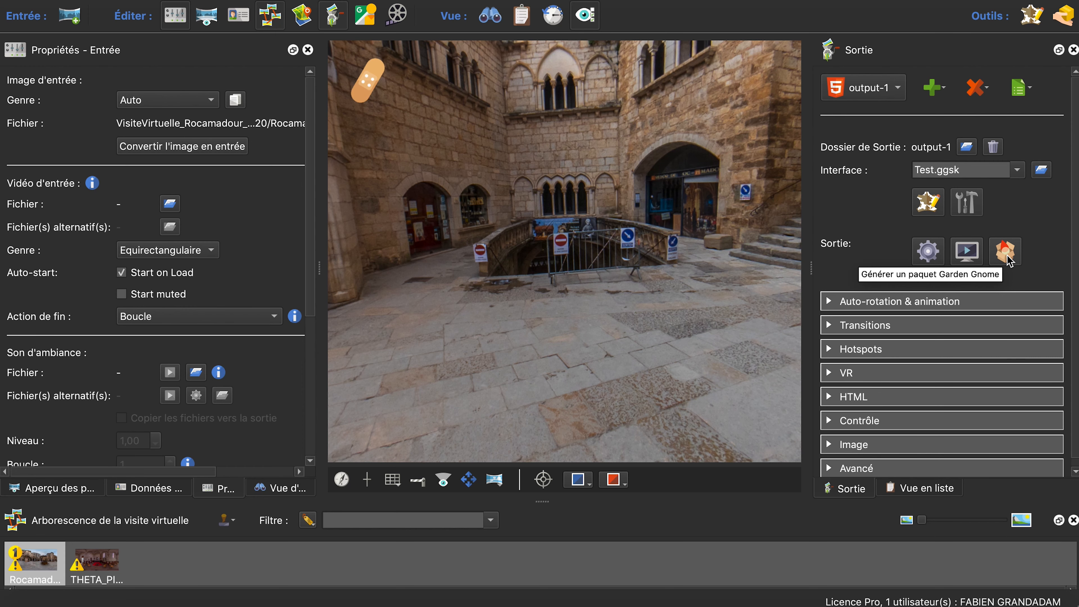
{"action": "left_click", "coordinate": [1007, 253]}
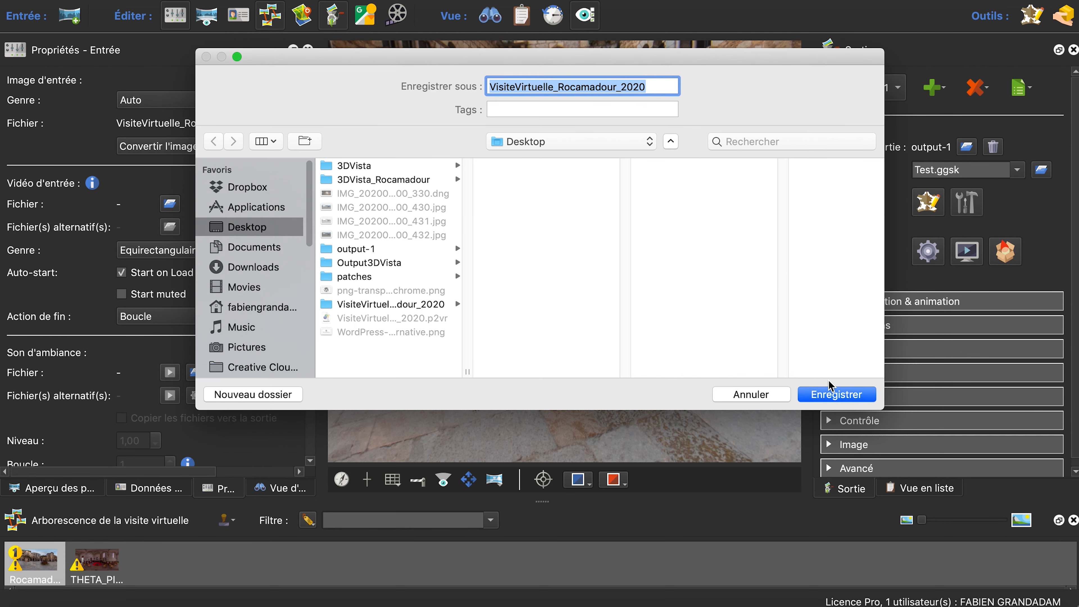
{"action": "left_click", "coordinate": [839, 395]}
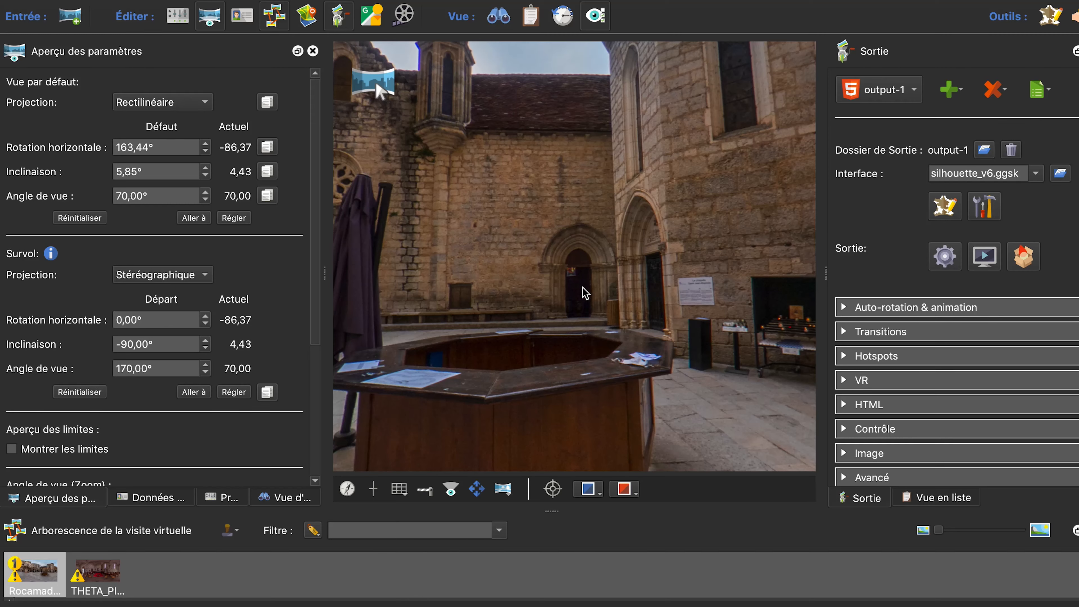
{"action": "left_click", "coordinate": [582, 287]}
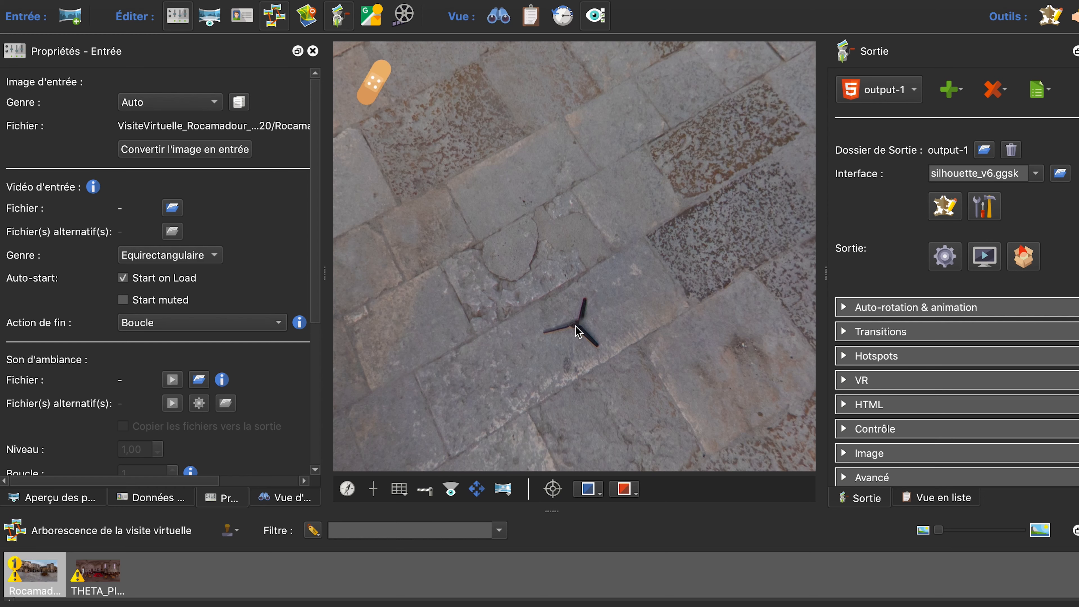
{"action": "left_click", "coordinate": [595, 336]}
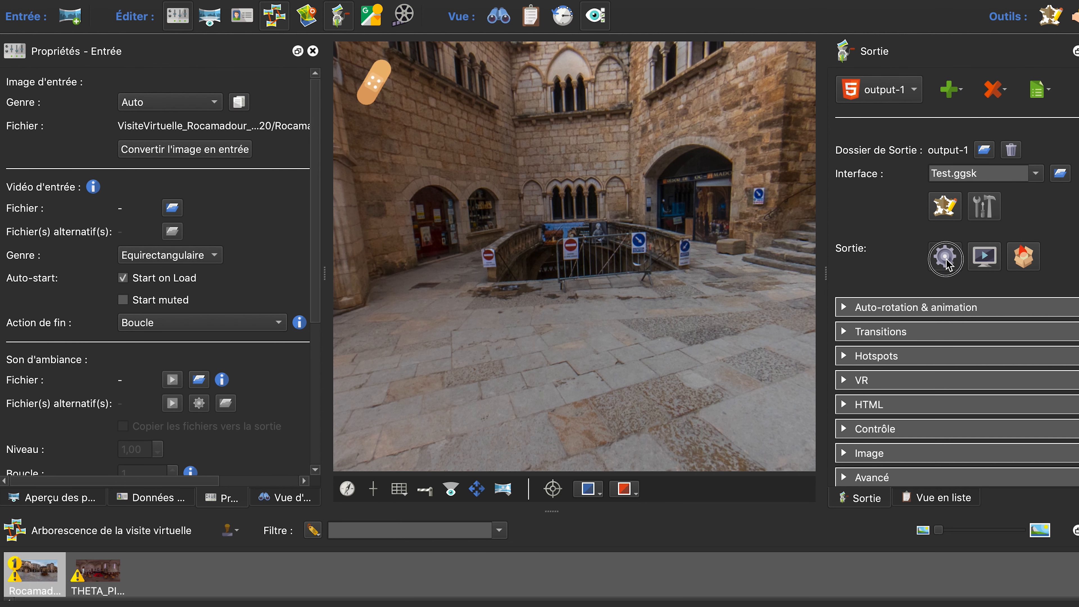
{"action": "left_click", "coordinate": [948, 261]}
{"action": "left_click", "coordinate": [672, 324]}
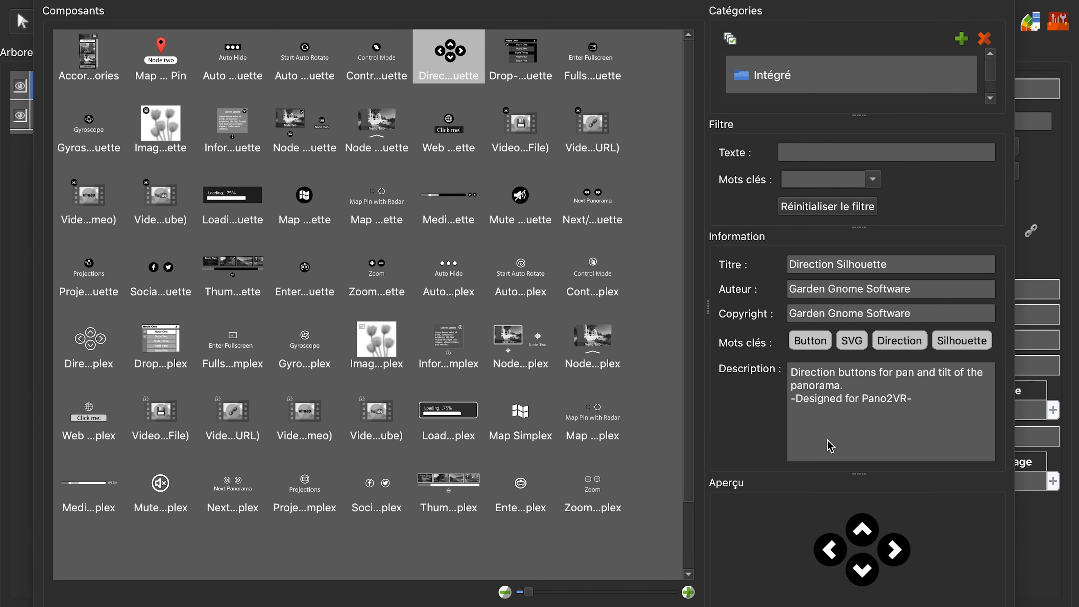
{"action": "key", "text": "Escape"}
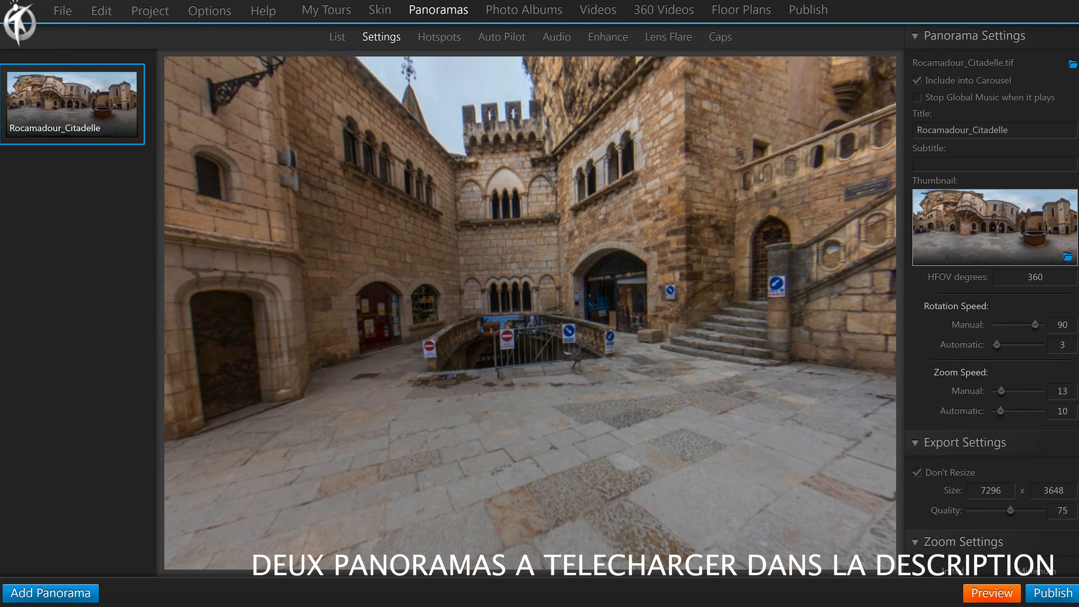
{"action": "scroll", "coordinate": [1057, 503], "scroll_direction": "down", "scroll_amount": 7}
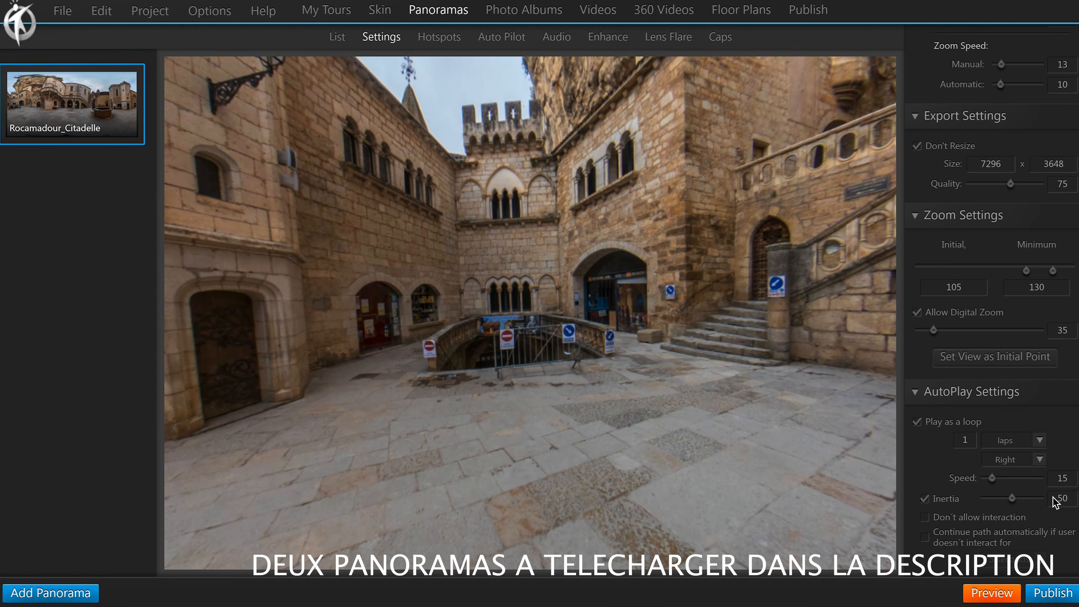
{"action": "left_click", "coordinate": [983, 360]}
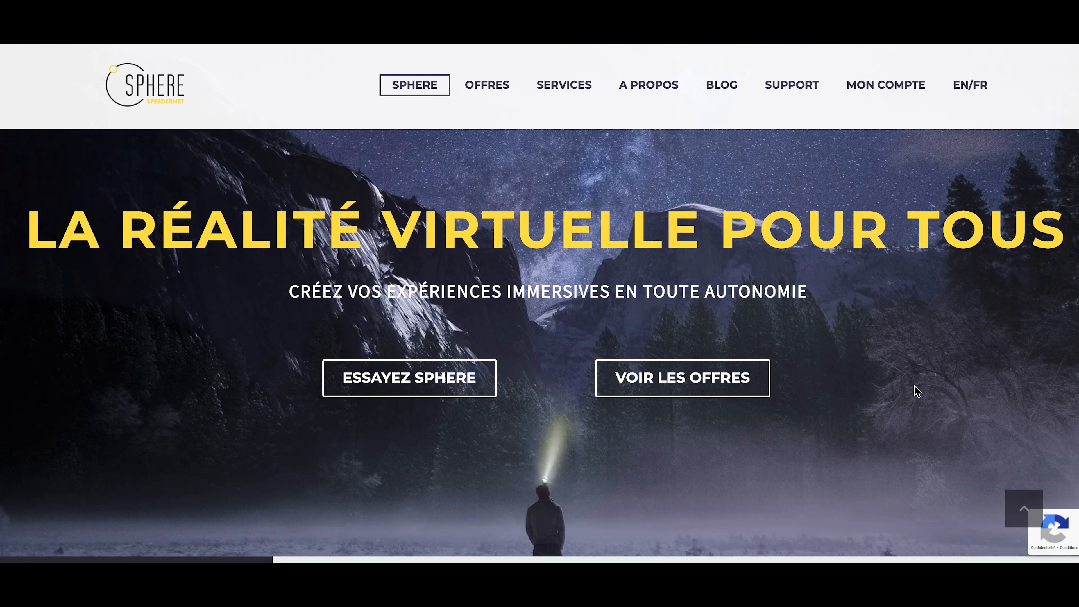
{"action": "scroll", "coordinate": [914, 386], "scroll_direction": "down", "scroll_amount": 3}
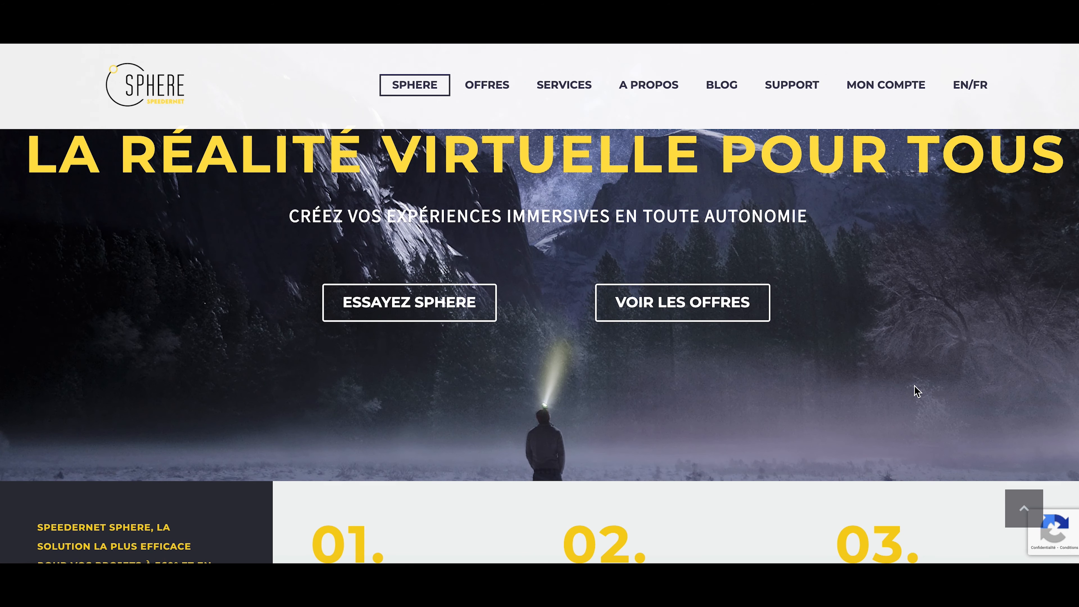
{"action": "scroll", "coordinate": [914, 385], "scroll_direction": "down", "scroll_amount": 1}
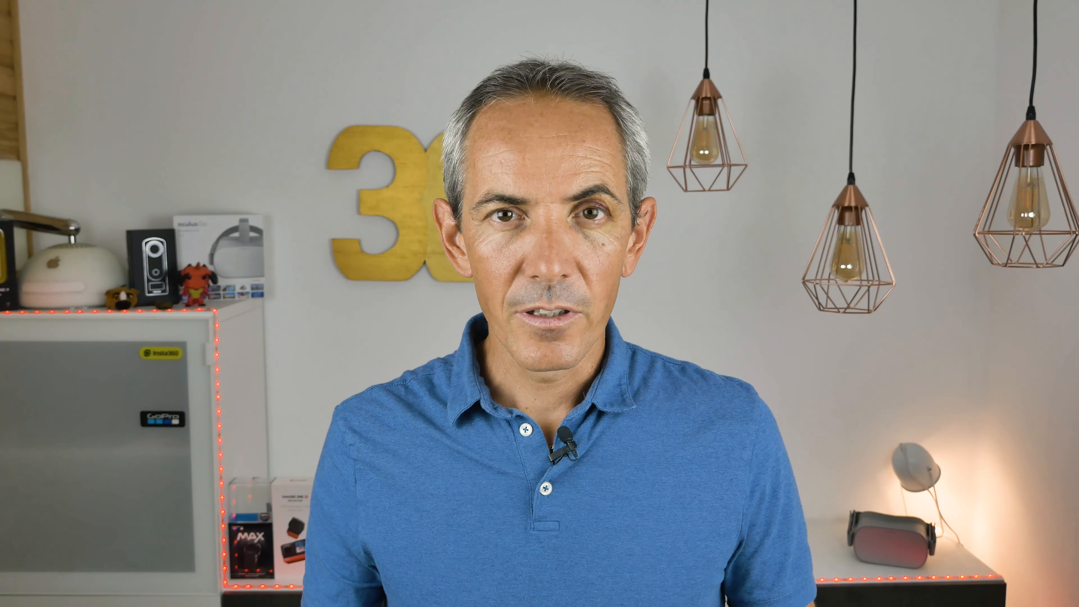